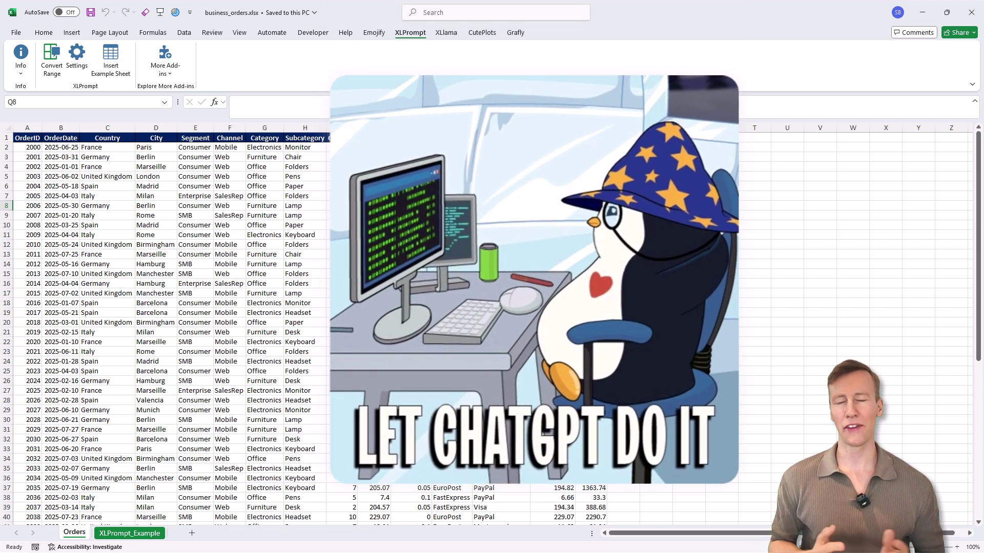
Copy the Orders table A1:O66 to the clipboard.
left_click_drag(27, 137, 606, 520)
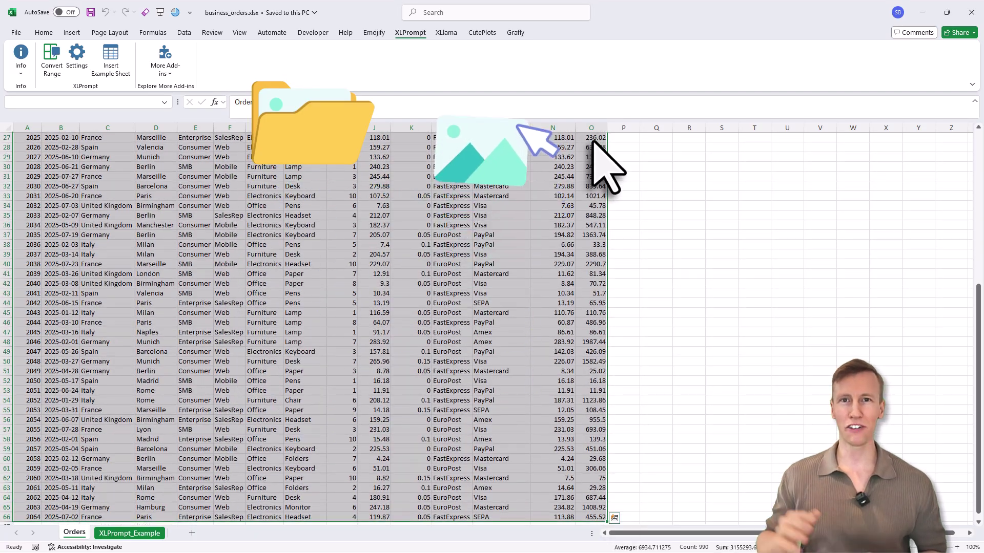
key("ctrl+c")
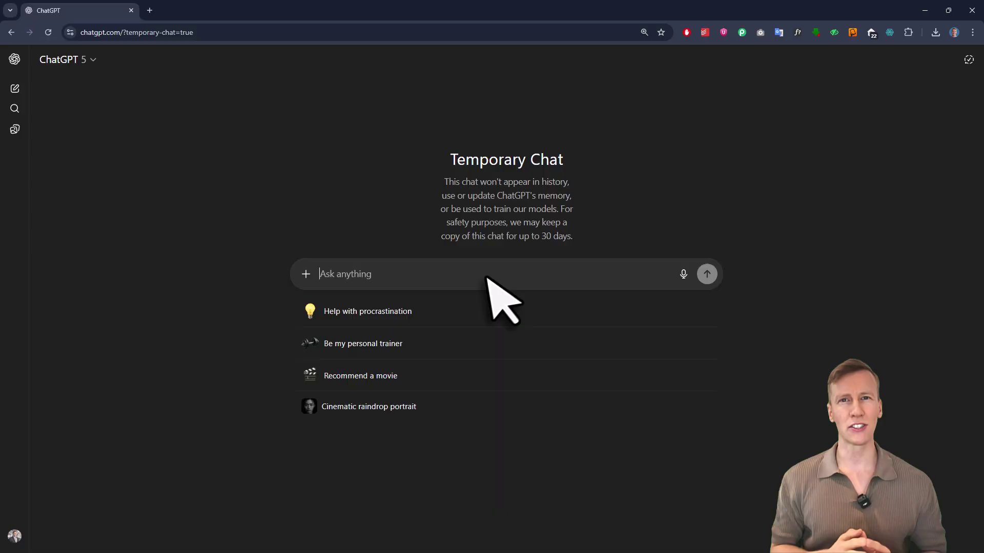
Paste the order table into ChatGPT's prompt, then delete the pasted text and image thumbnail.
key("ctrl+v")
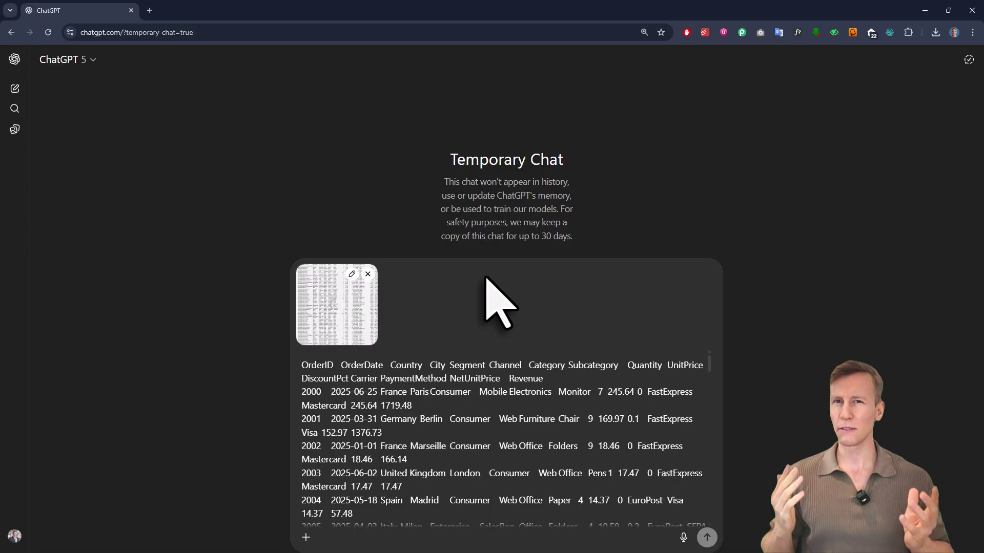
left_click_drag(709, 358, 714, 399)
key("ctrl+a")
key("BackSpace")
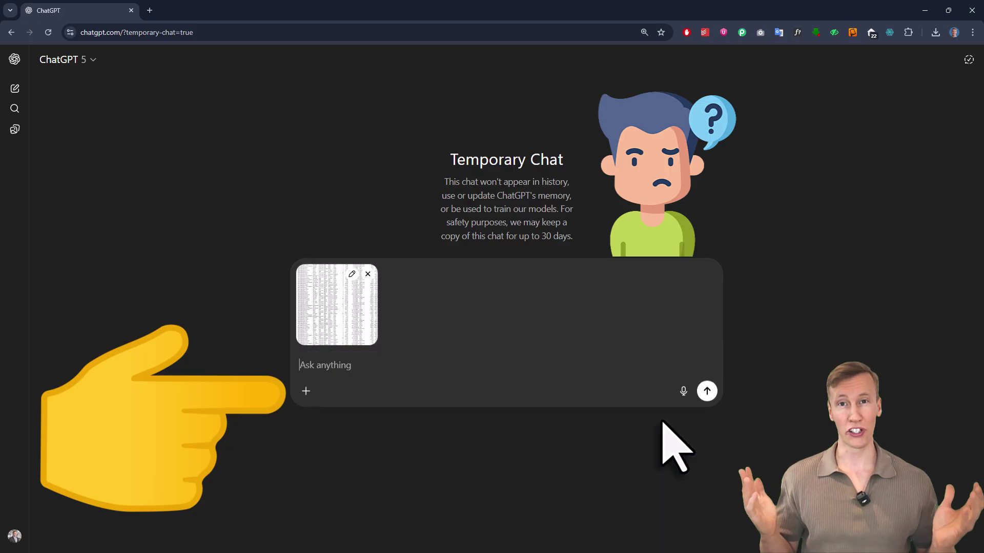
left_click(367, 274)
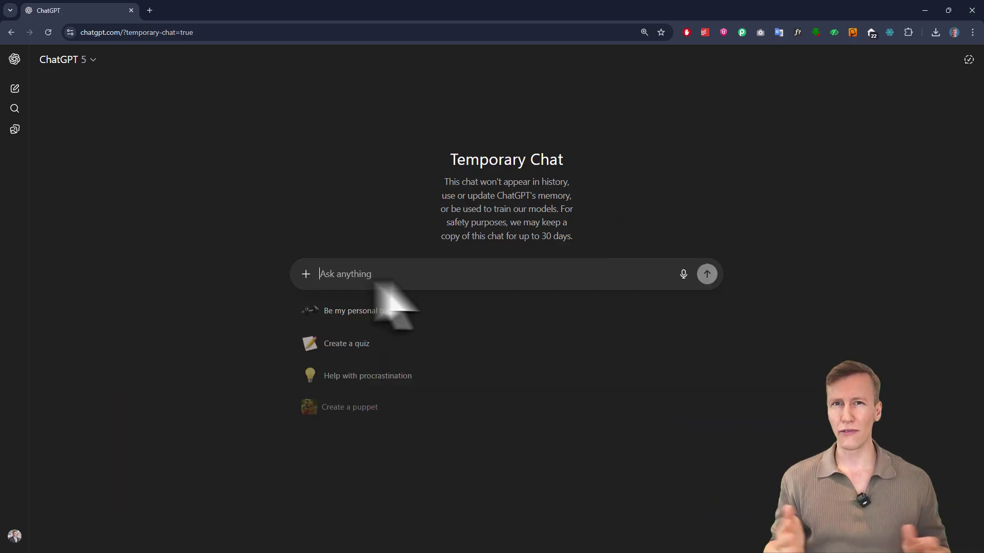
left_click(924, 11)
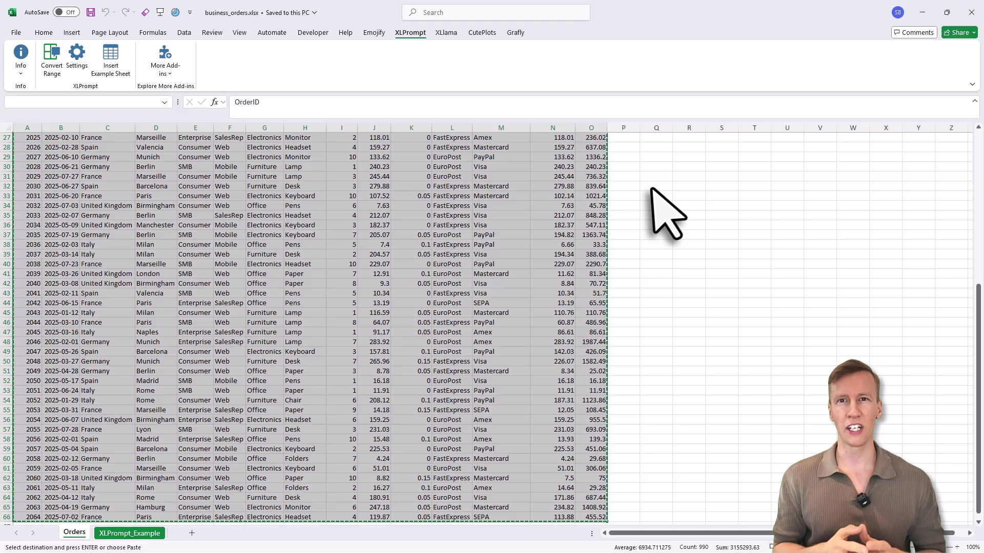
Convert A1:O66 to a JSON file with XLPrompt's Convert Range and dismiss the confirmation.
left_click_drag(977, 308, 977, 144)
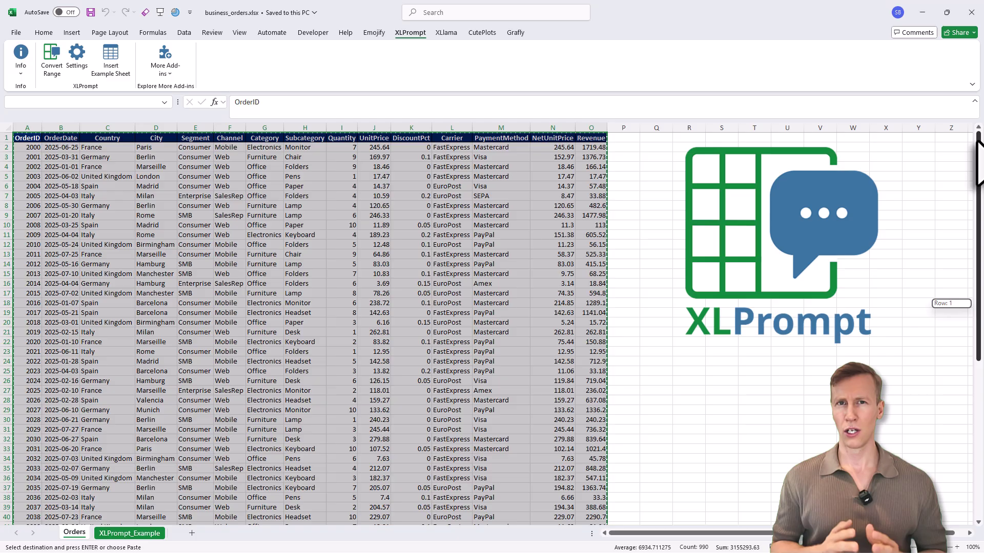
left_click(52, 59)
left_click(439, 242)
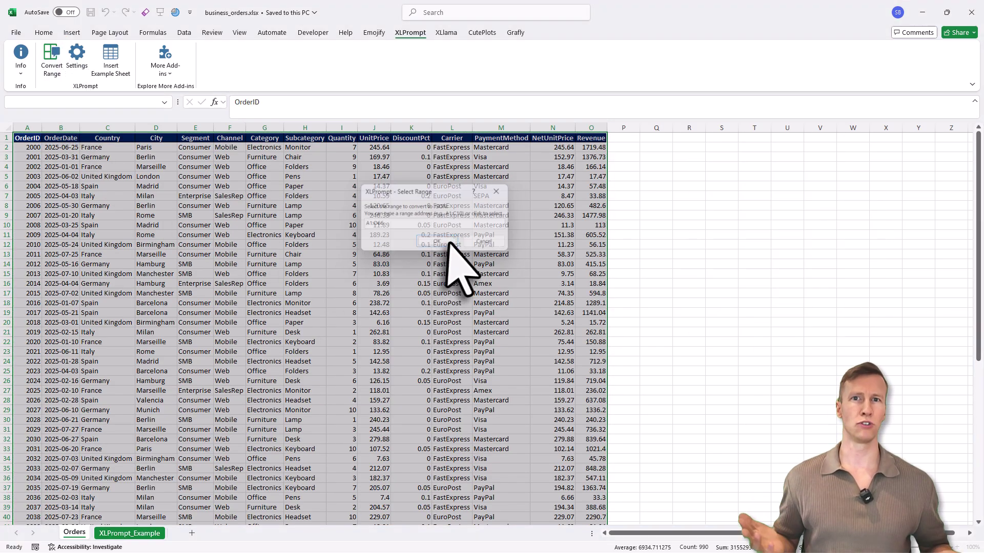
left_click(570, 322)
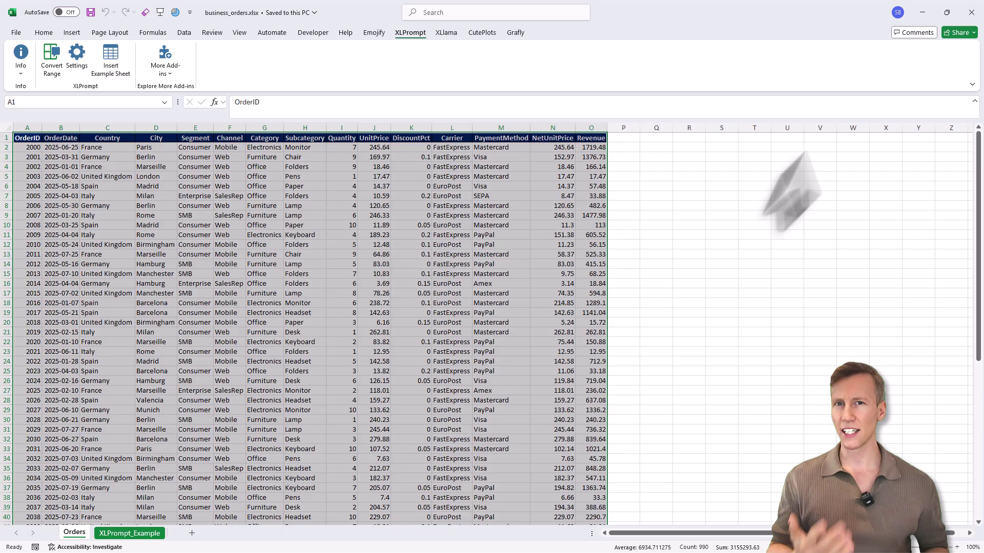
left_click(922, 12)
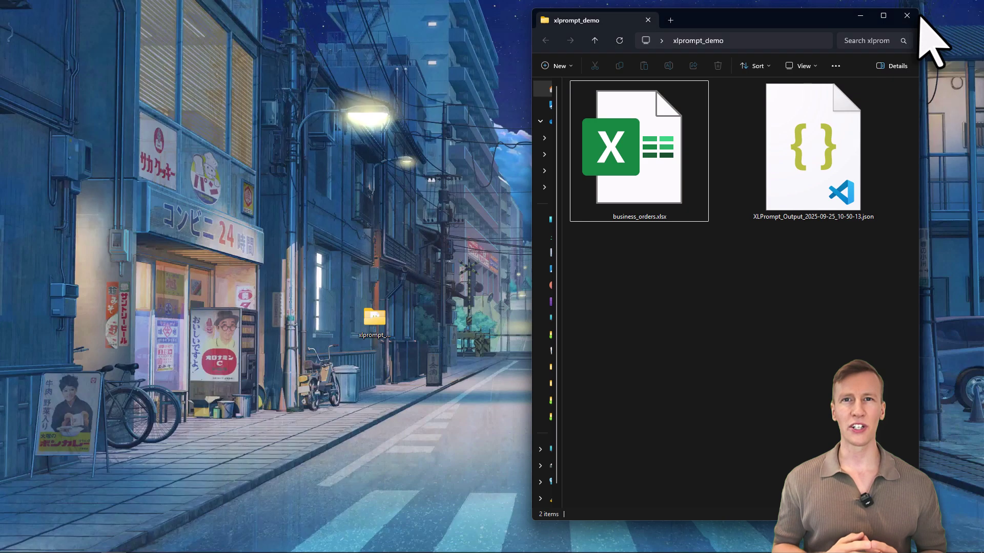
Open the exported JSON in VS Code to review its records and attach it to ChatGPT.
double_click(838, 141)
left_click_drag(940, 91, 943, 120)
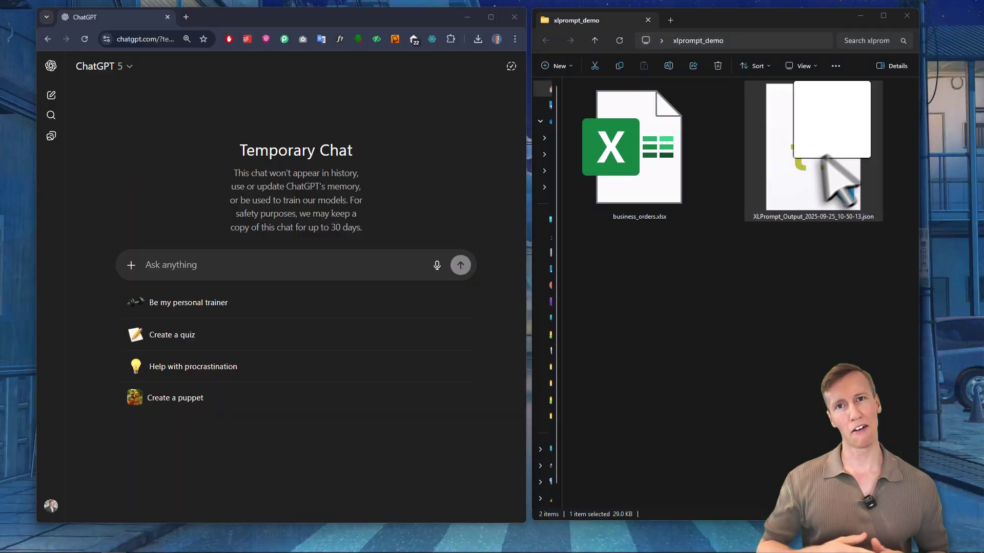
left_click_drag(815, 153, 325, 279)
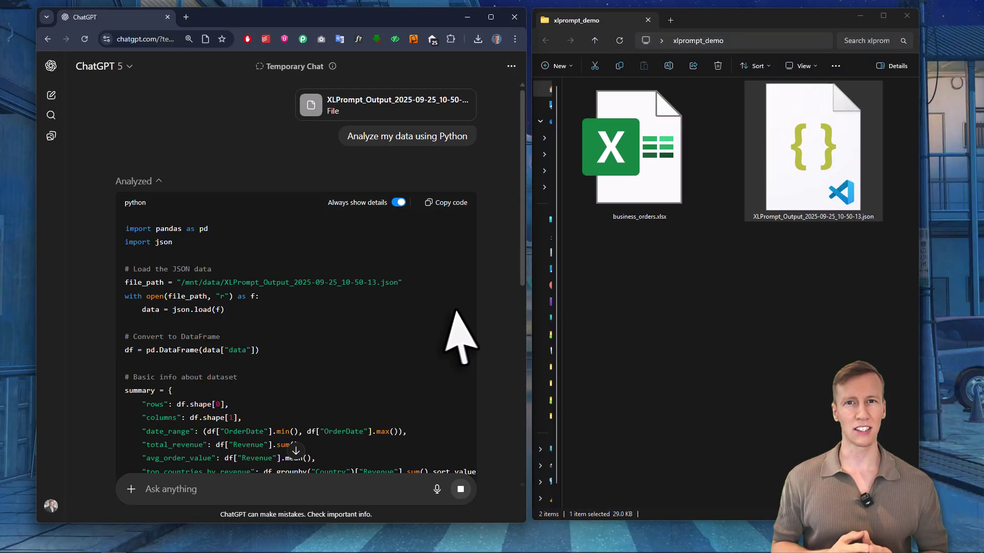
scroll(461, 333, "down", 10)
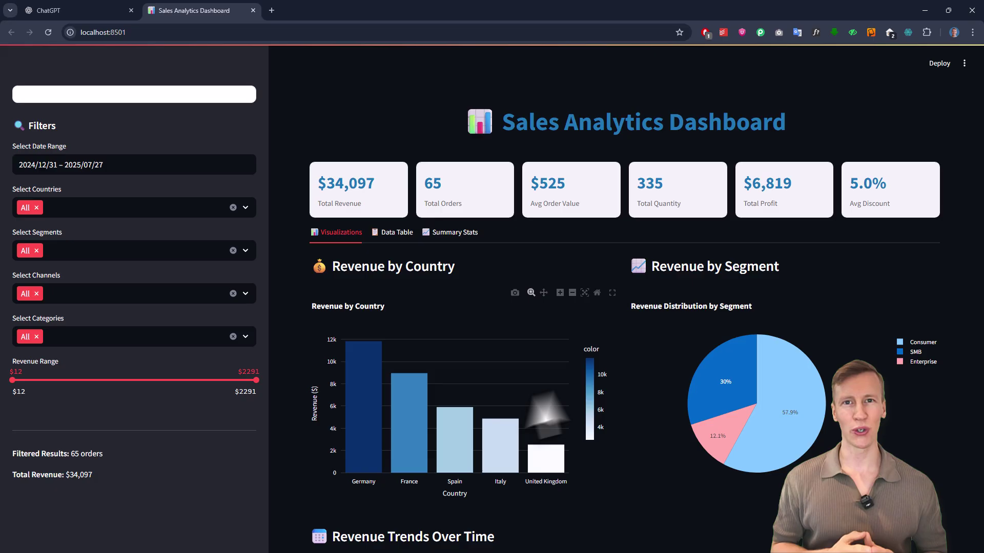
scroll(850, 262, "down", 5)
scroll(866, 269, "down", 15)
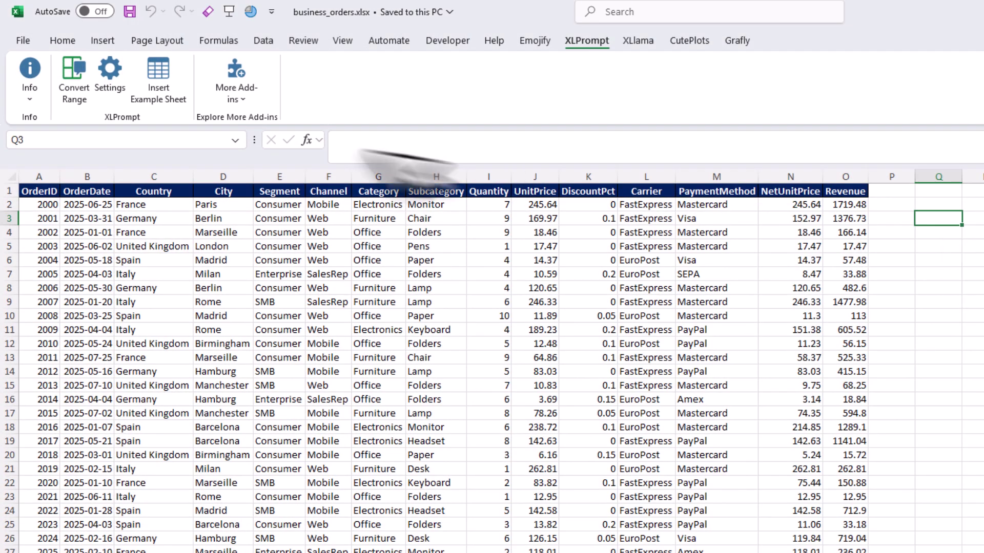
Export range A1:O66 to a new JSON file with Convert Range and dismiss the saved message.
left_click(74, 77)
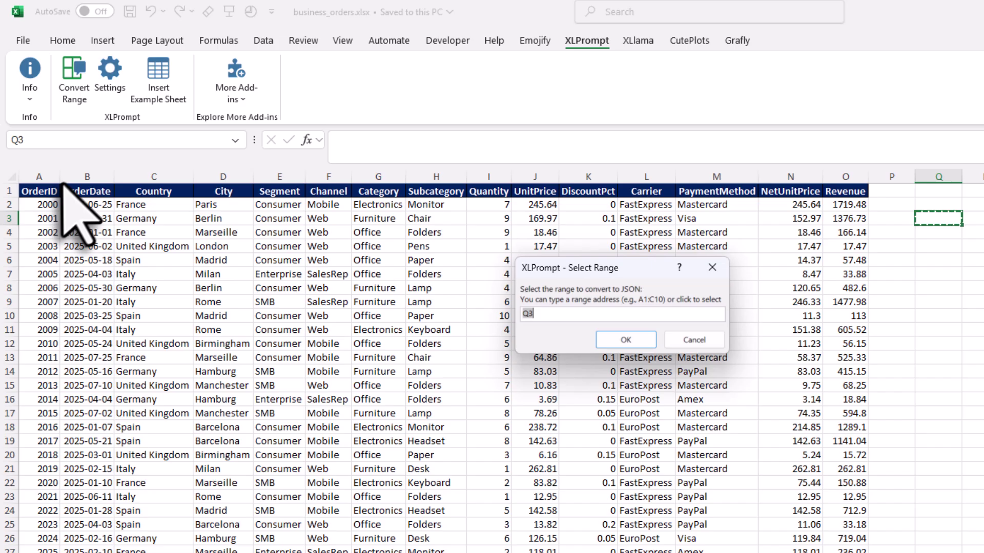
left_click_drag(37, 191, 847, 191)
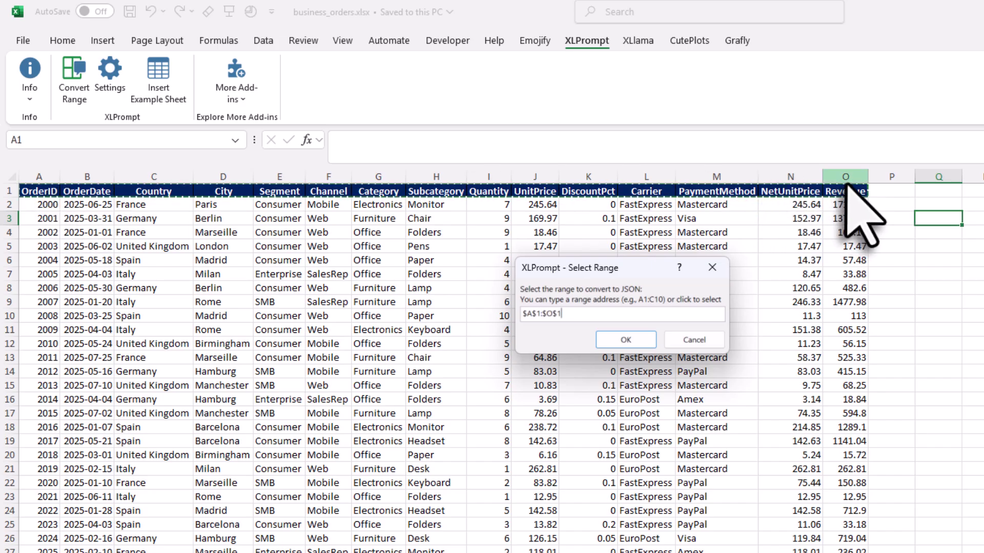
scroll(848, 205, "down", 9)
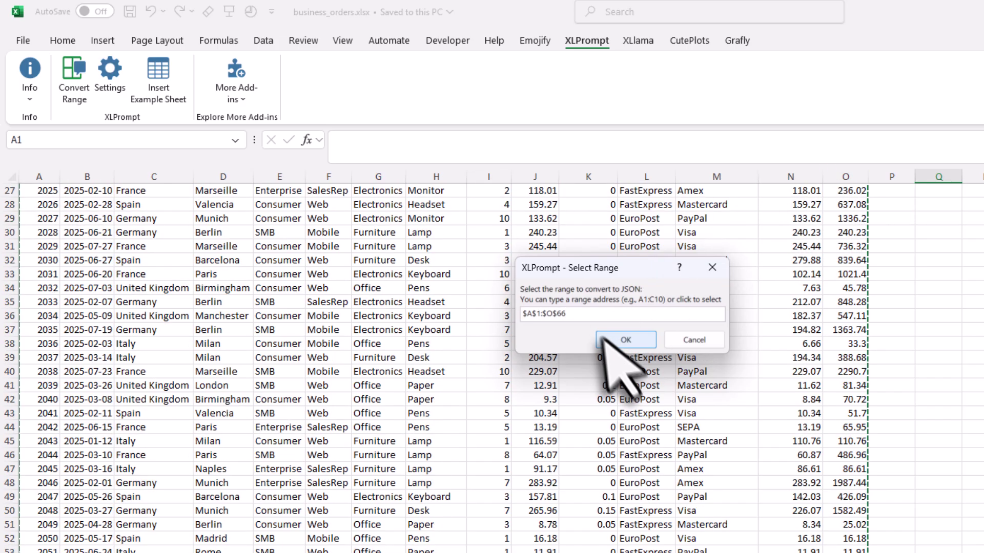
left_click(621, 345)
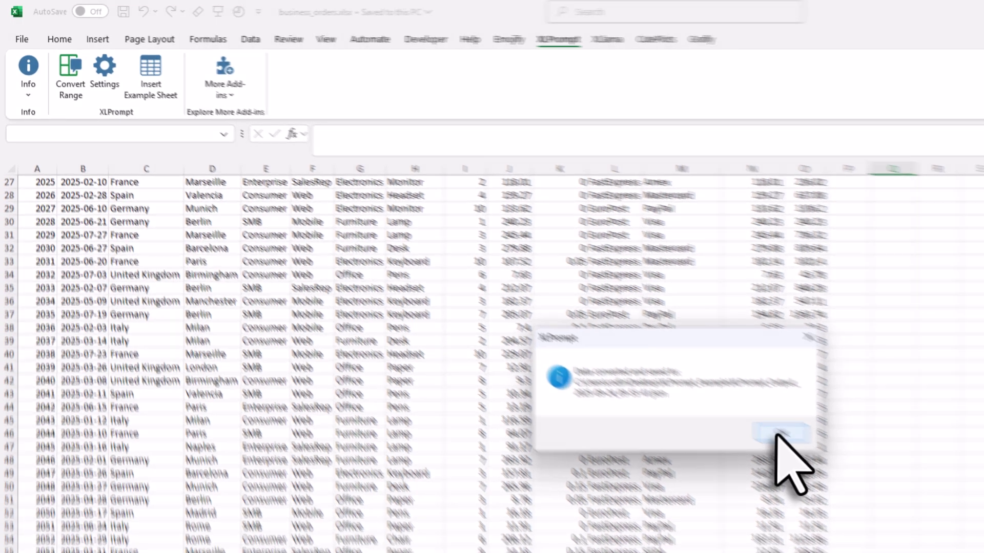
left_click(778, 434)
Attach the JSON and send 'Use Python to analyze my data and give me the key insights'.
left_click(896, 9)
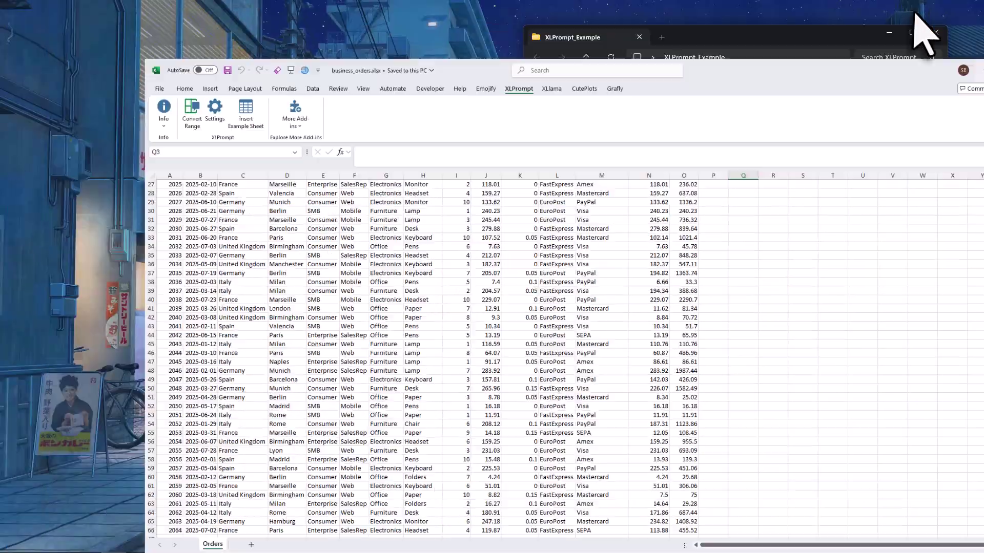
key("alt+Tab")
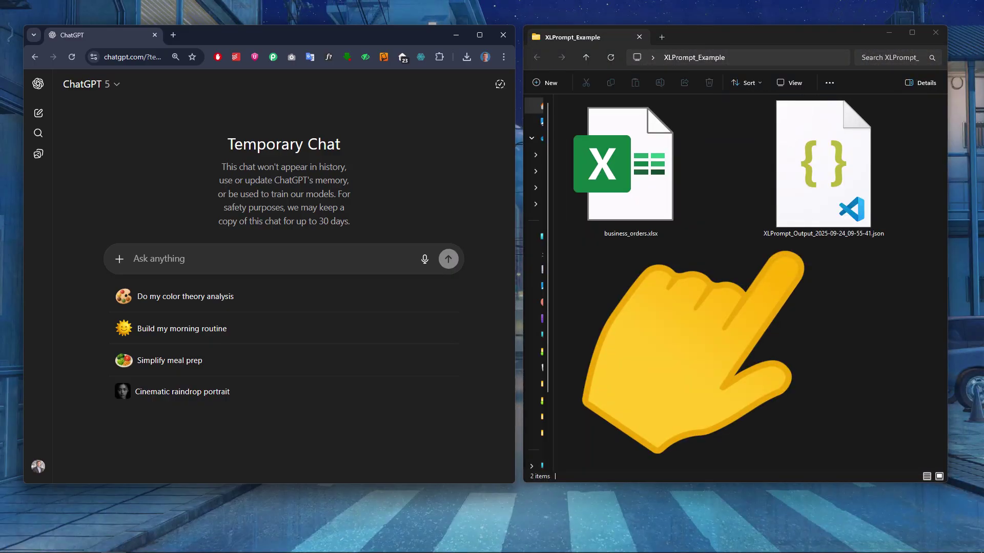
left_click_drag(856, 153, 318, 307)
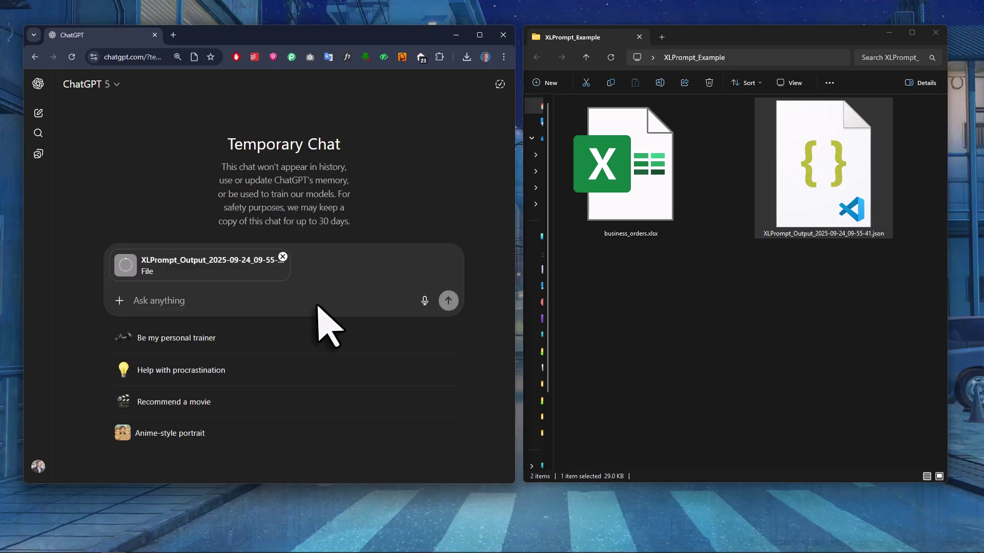
left_click(478, 36)
type("Use Python to an")
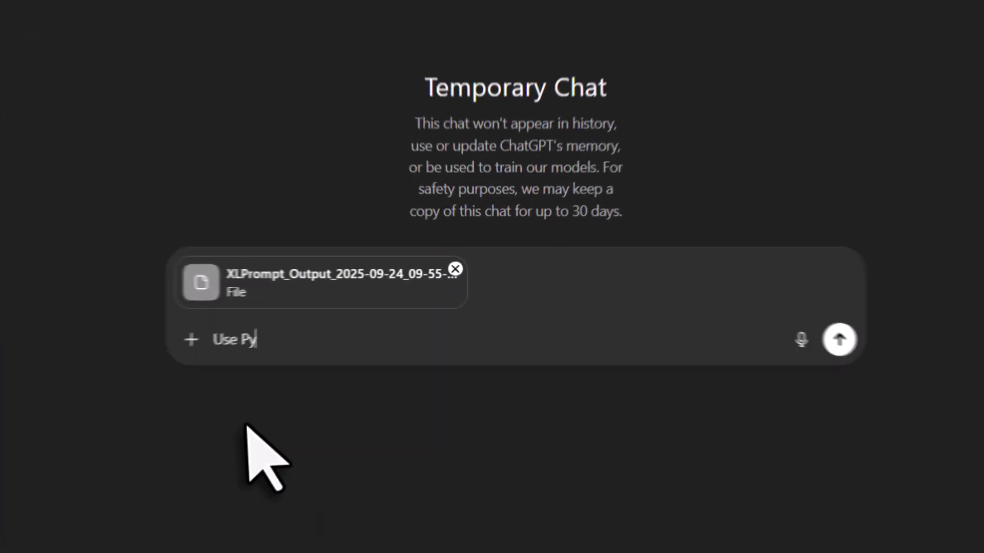
type("alyze my data and")
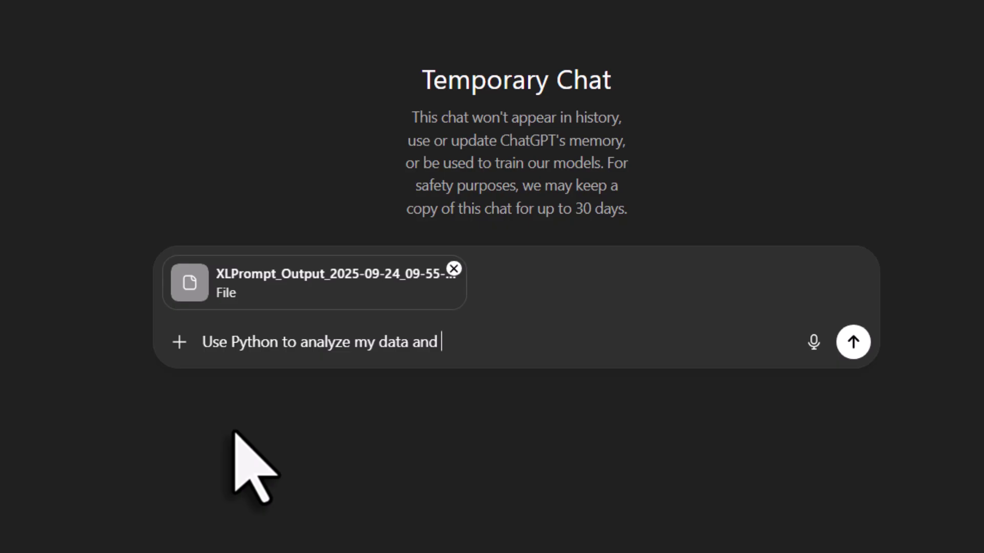
type(" give me the key insights")
key("Return")
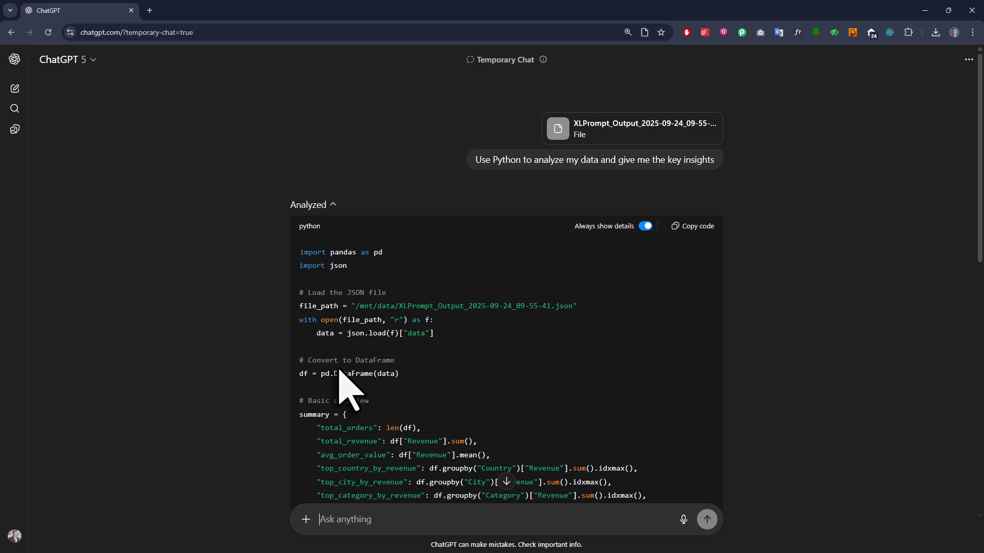
Scroll to the key insights: 65 orders, €34,097.23 revenue, €524.57 average order.
scroll(751, 390, "down", 10)
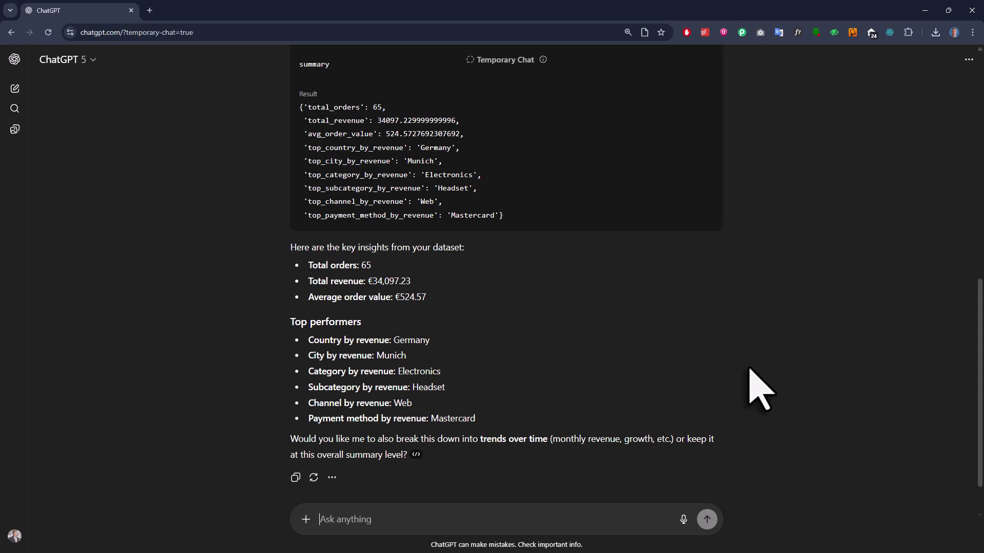
Select Revenue O2:O66 to check sum 34097.23, count 65 and average 524.57.
key("alt+Tab")
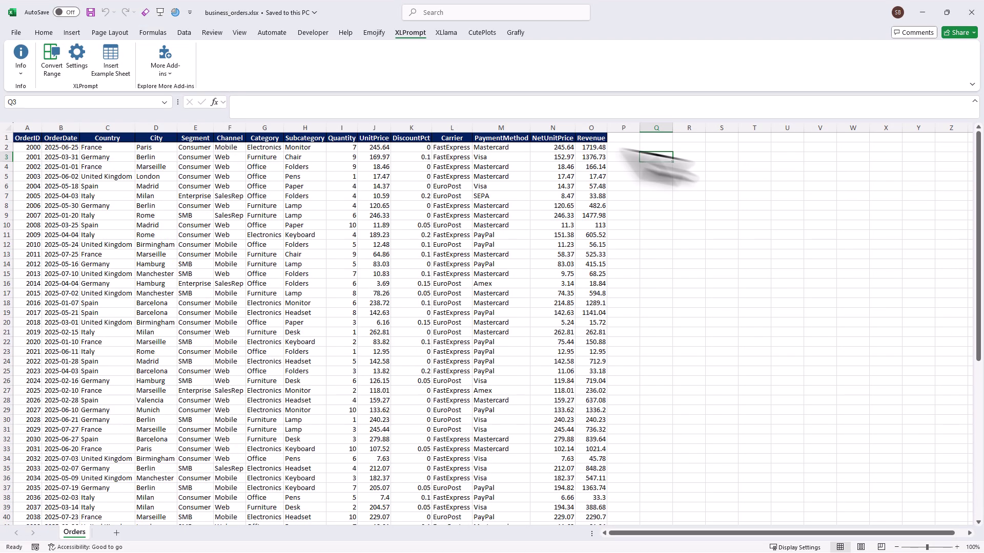
left_click(601, 148)
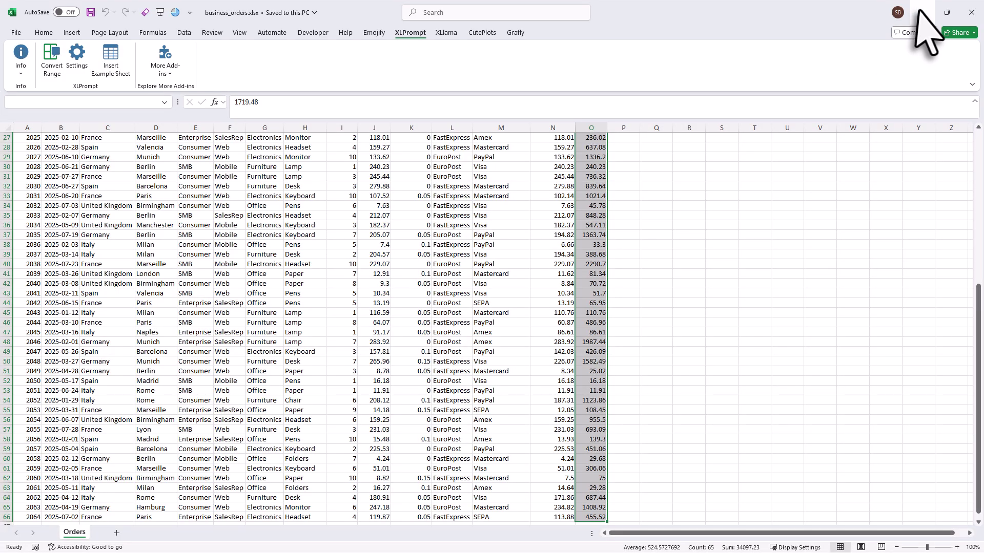
left_click(923, 11)
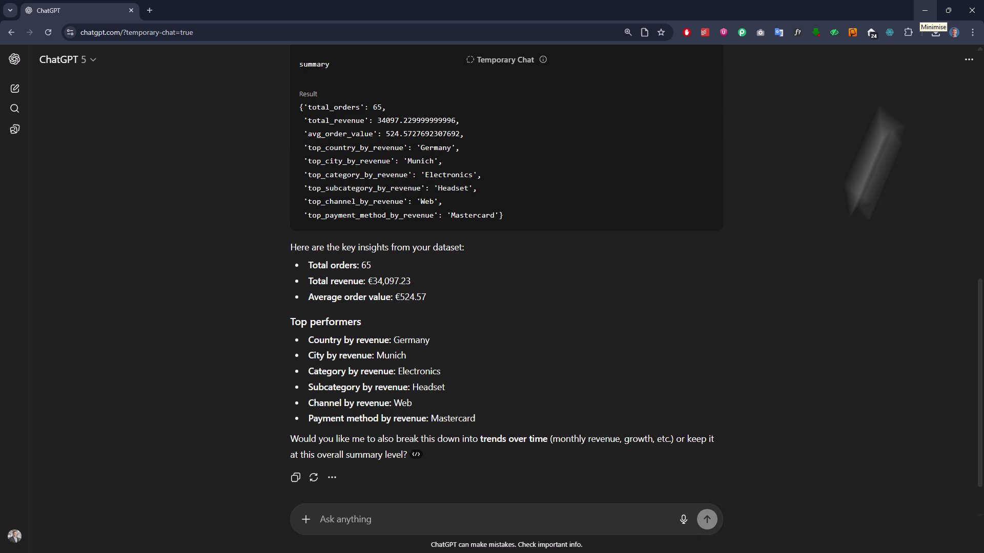
Send 'Give me a management summary in two sentences in plain english'.
type("Give me a management summar")
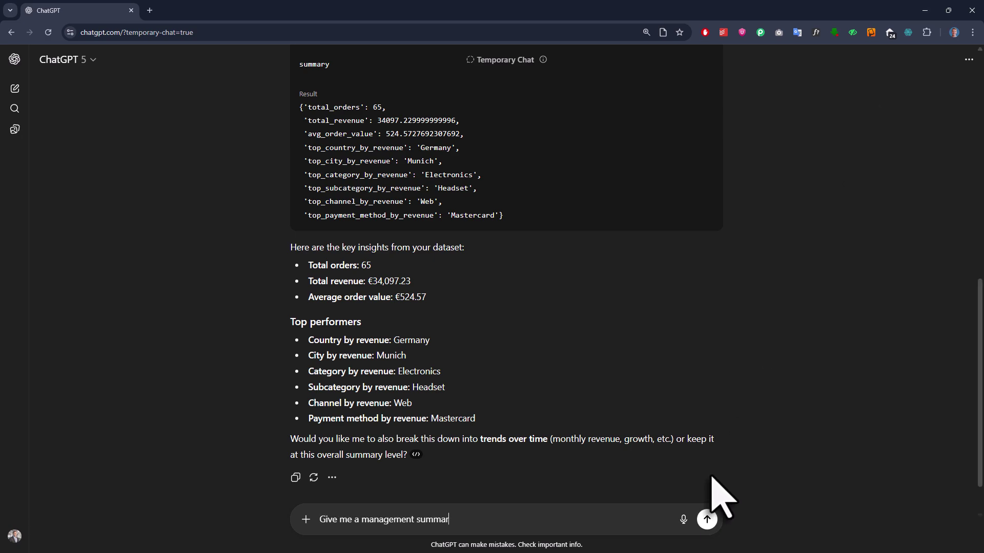
type("y in two sentences in plain english")
key("Return")
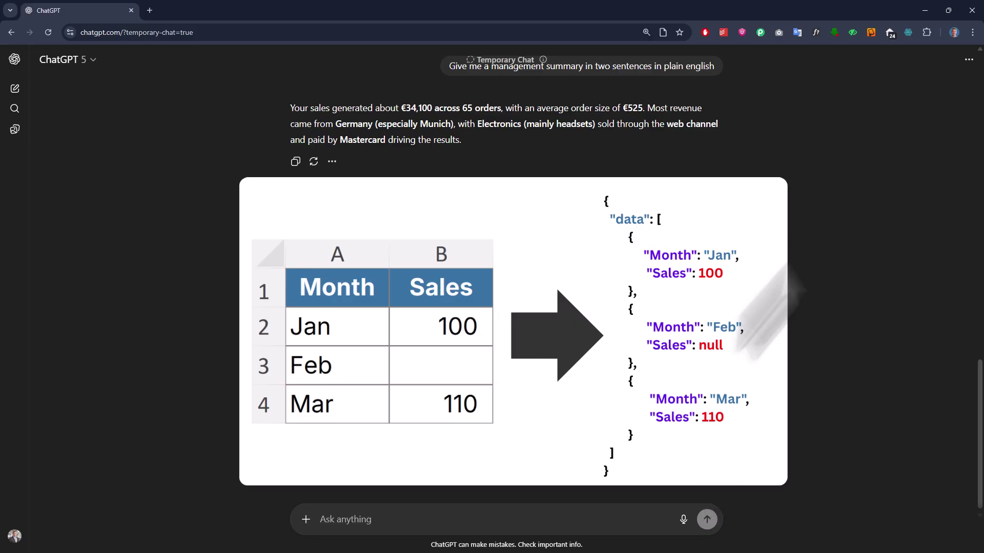
Maximize File Explorer and bring up the folder's context menu to open it in Windsurf.
left_click(925, 11)
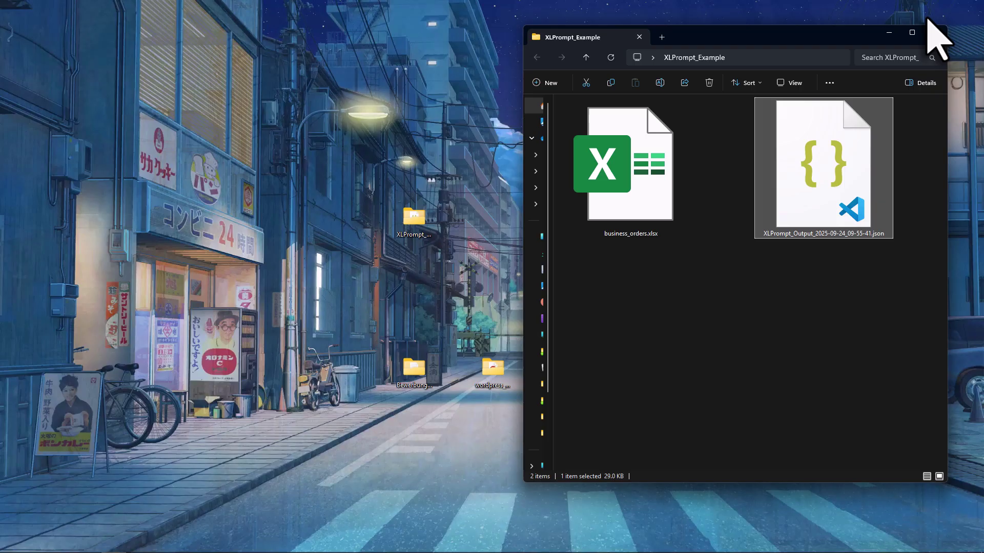
left_click(913, 31)
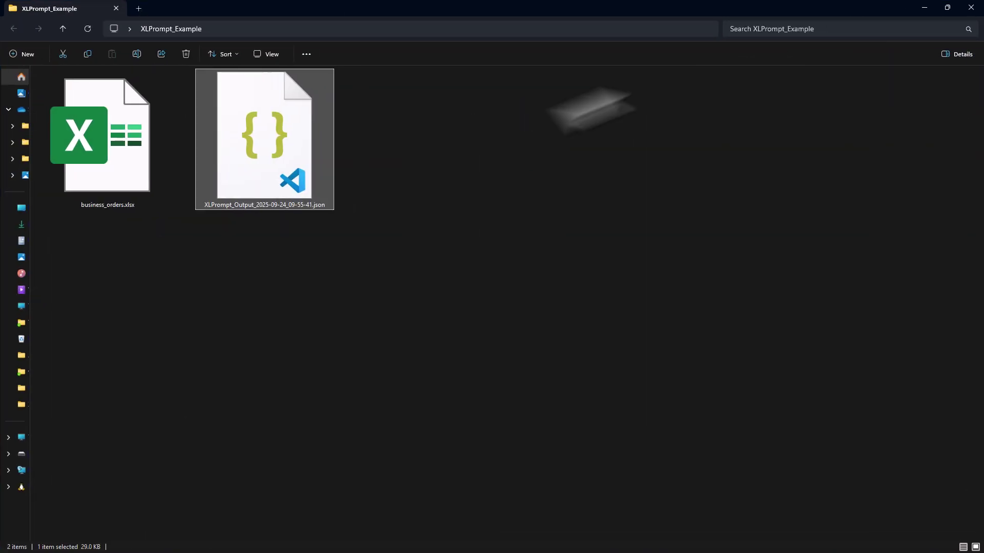
right_click(398, 277)
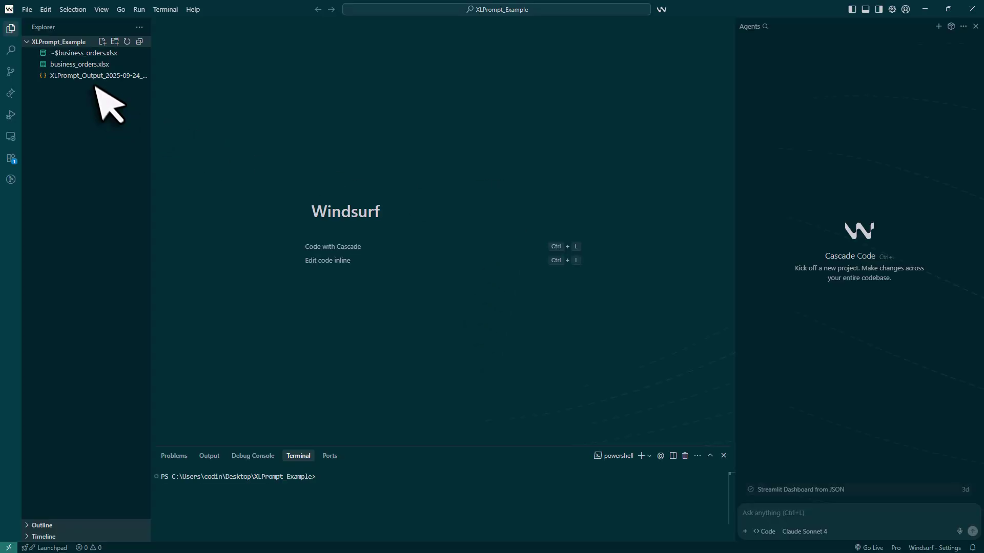
Ask Cascade to build a Streamlit dashboard from the @-mentioned JSON file, then run 'streamlit run dashboard.py'.
left_click(93, 78)
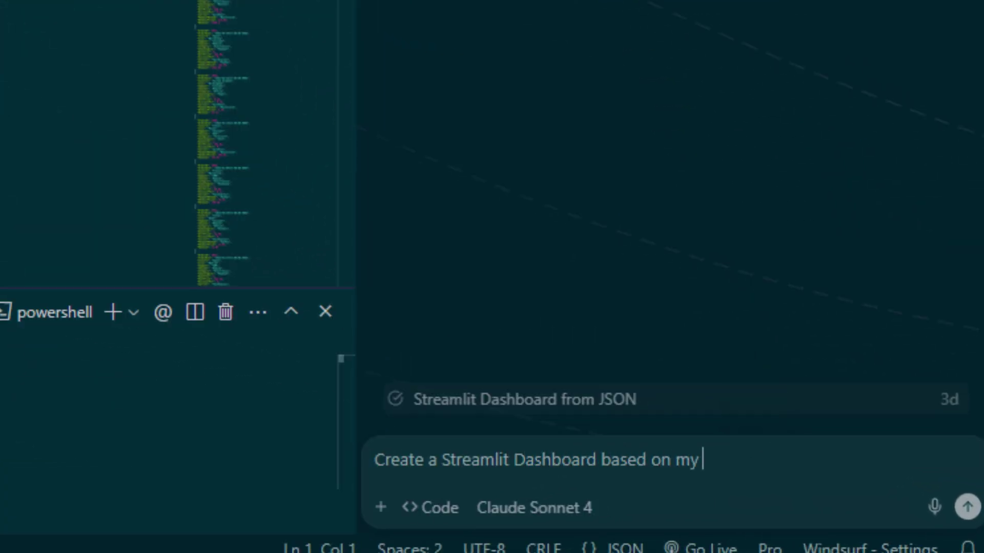
type("JSON data @XL")
key("Return")
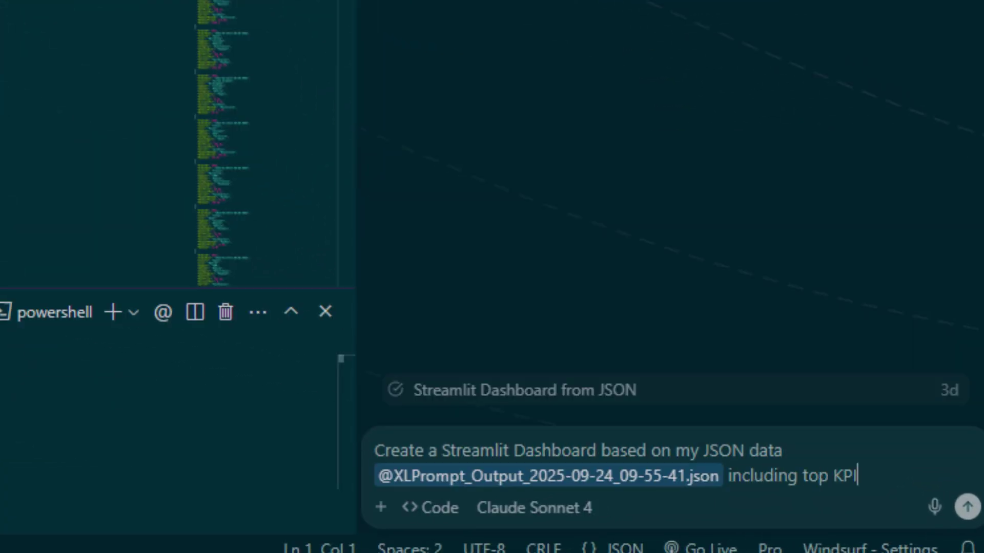
type("ter option")
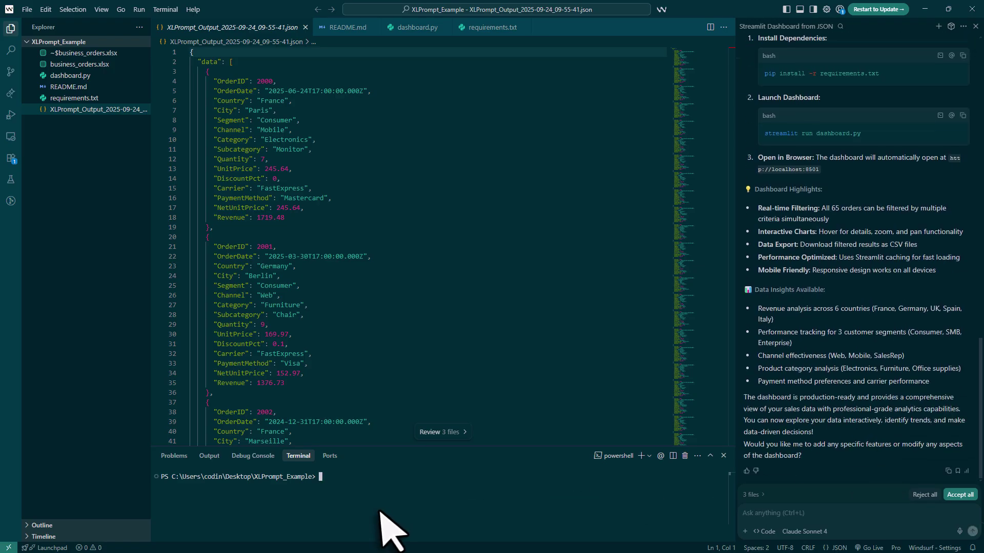
type("streamlit run")
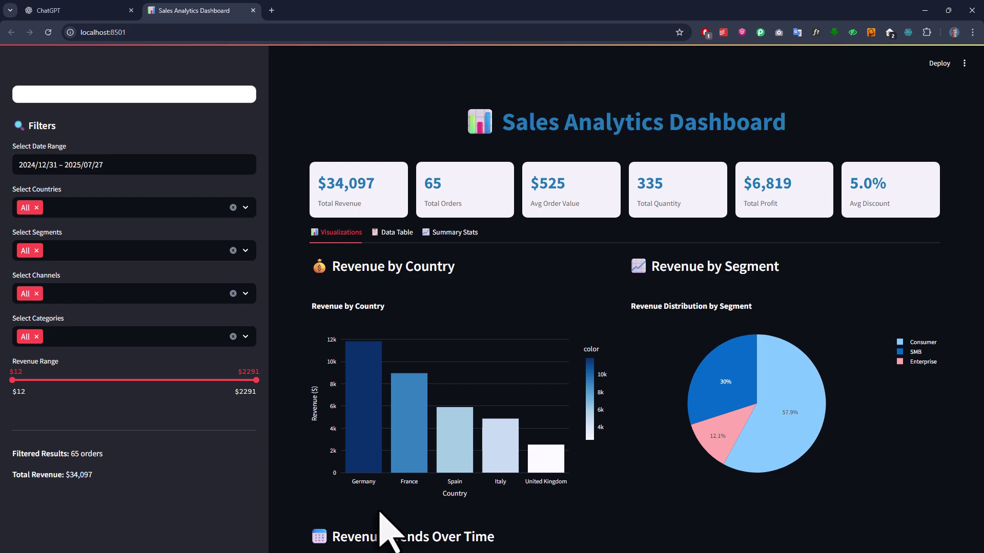
Hide the Mastercard and PayPal slices in the payment method pie chart.
scroll(839, 270, "down", 5)
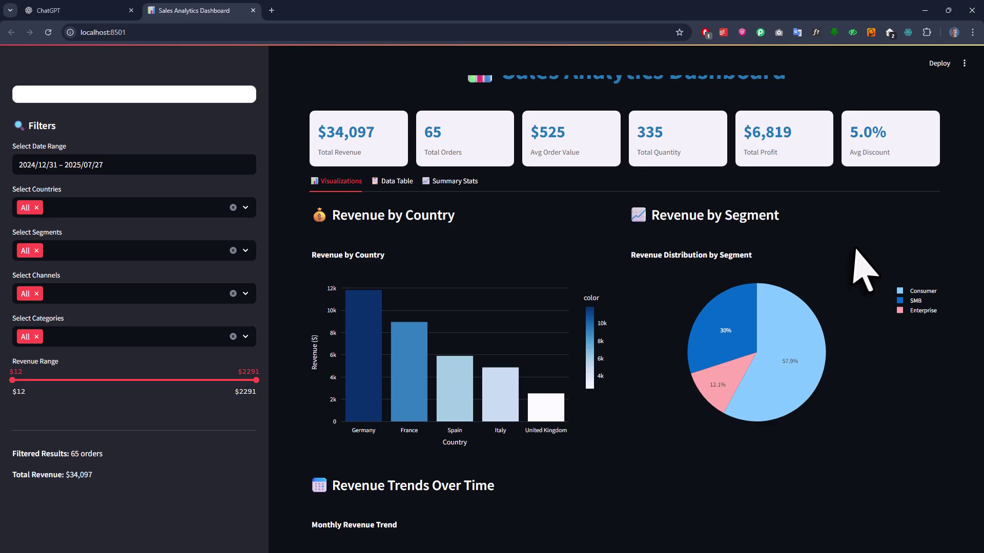
scroll(858, 251, "down", 6)
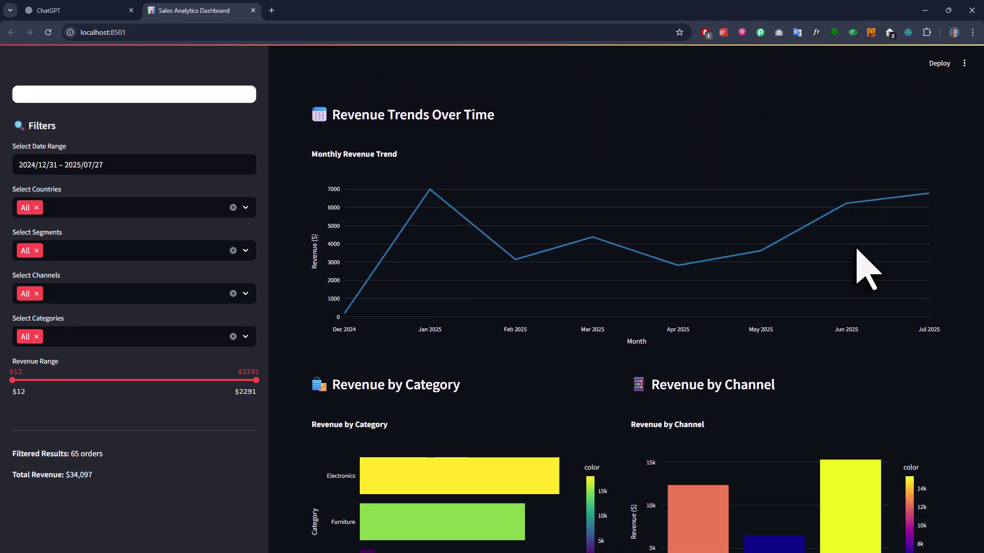
scroll(866, 269, "down", 8)
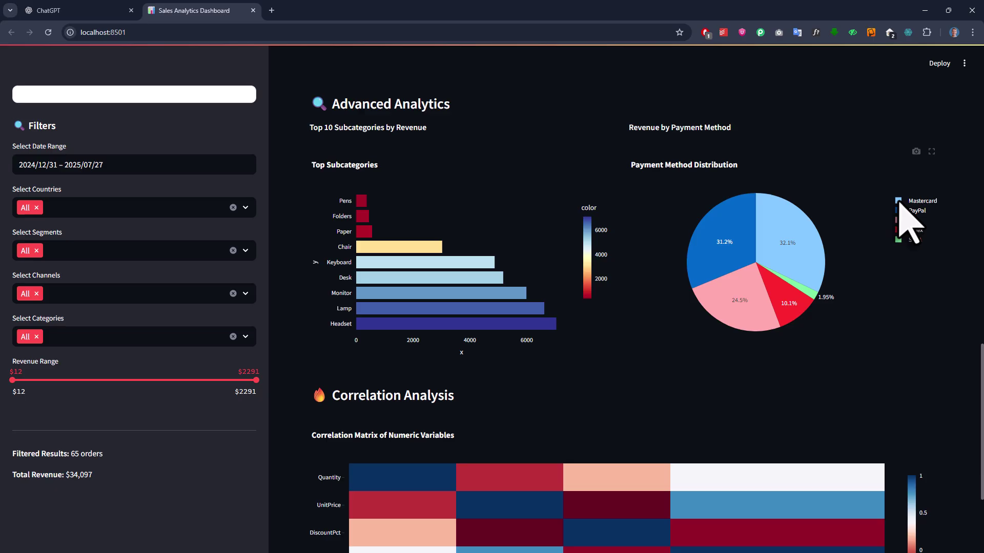
left_click(900, 202)
left_click(900, 211)
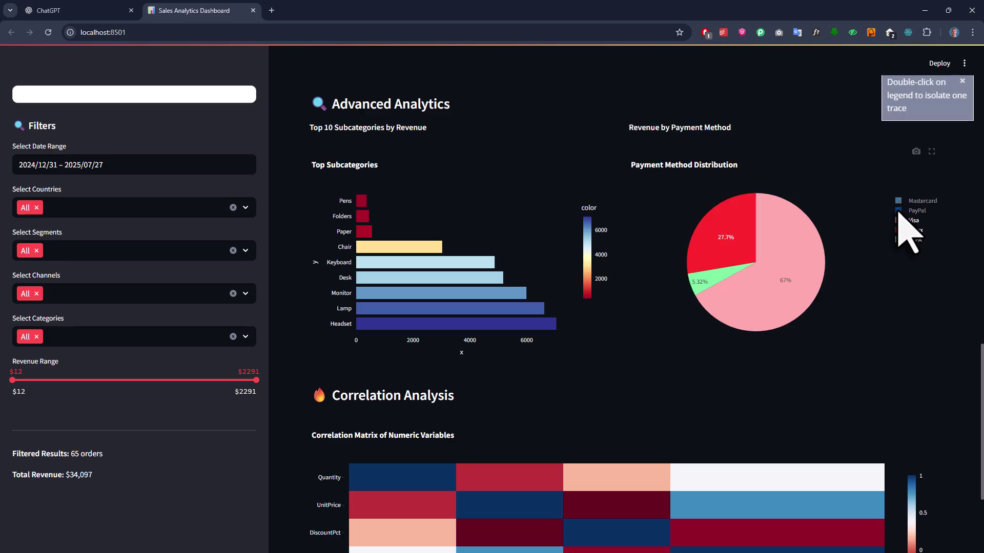
scroll(904, 287, "up", 15)
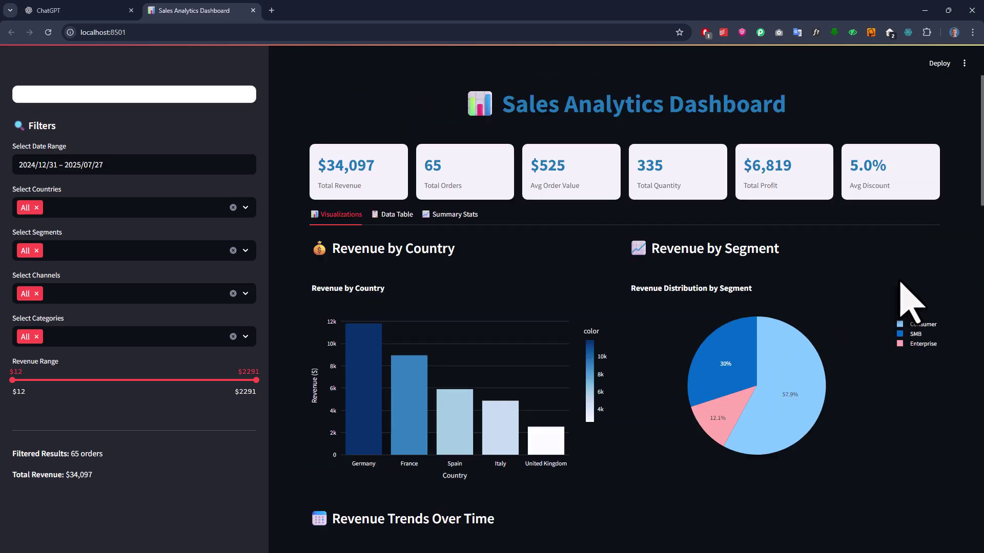
Filter Select Countries to Germany and France and Select Segments to Enterprise.
left_click(205, 210)
left_click(125, 247)
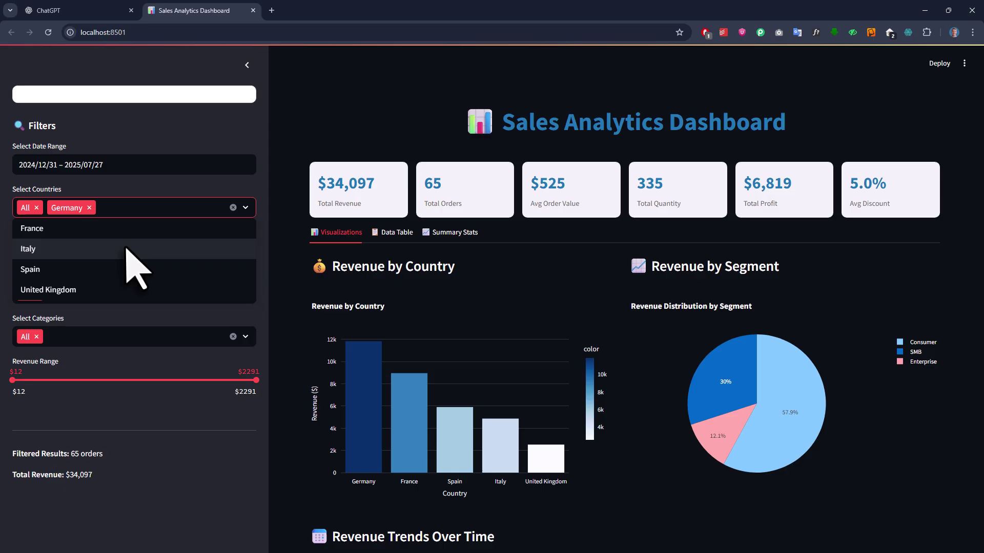
left_click(36, 208)
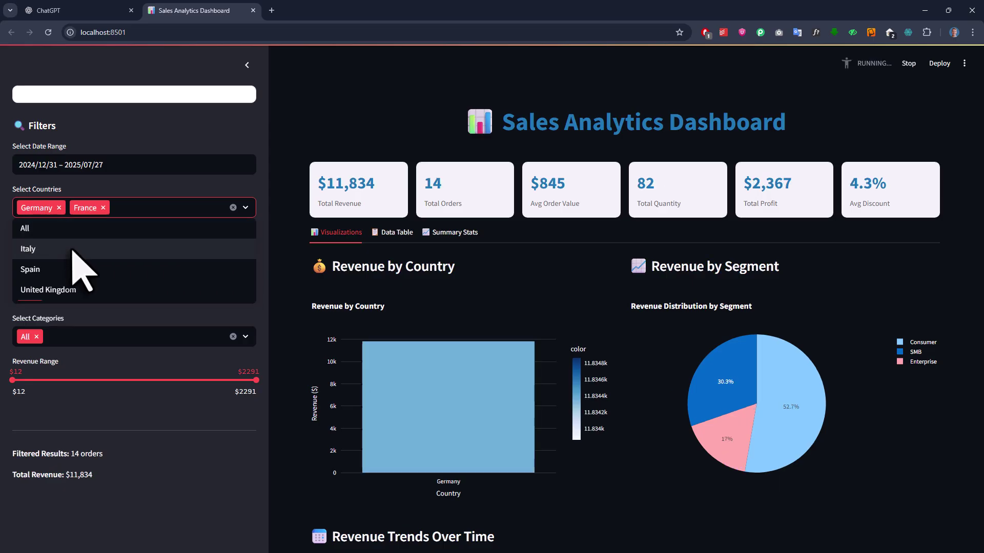
left_click(4, 231)
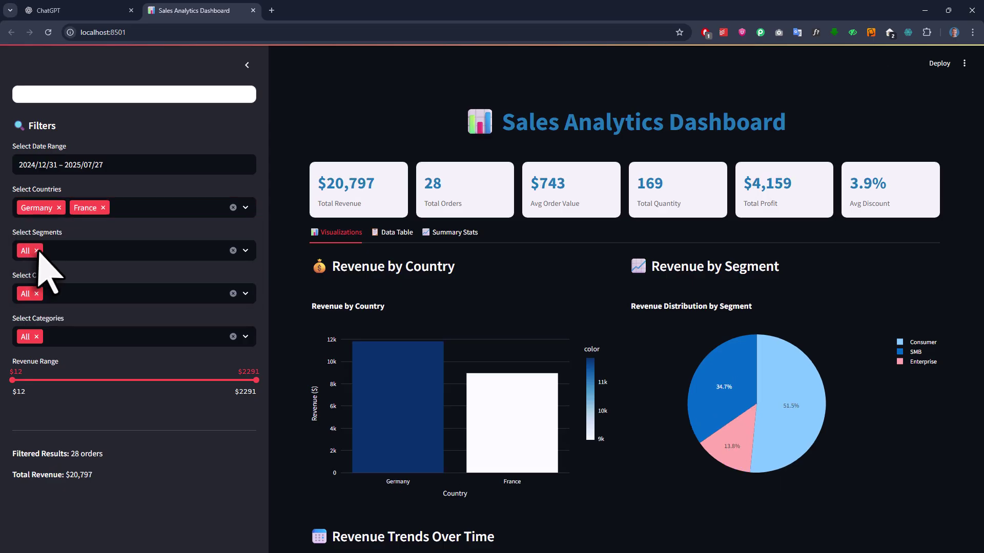
left_click(71, 252)
left_click(65, 292)
left_click(37, 250)
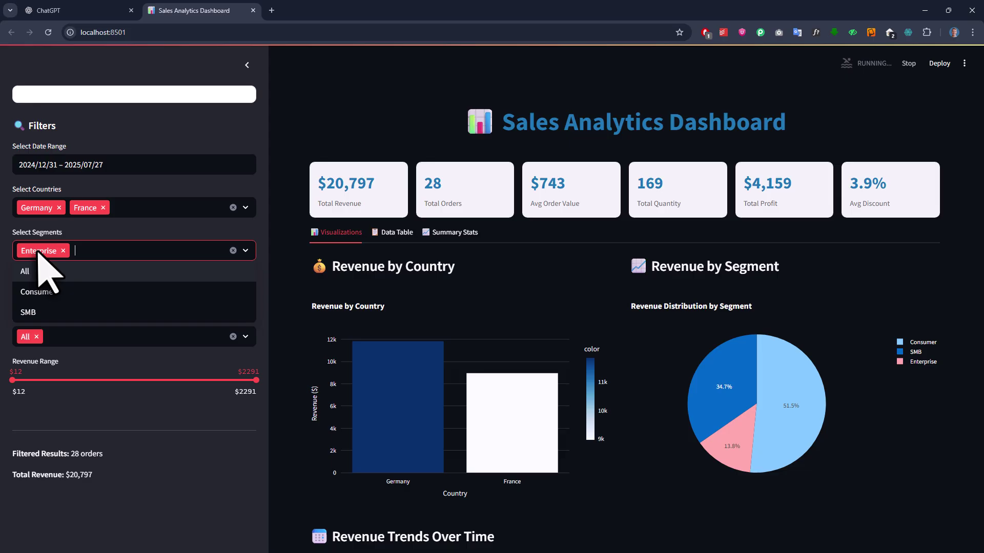
left_click(164, 397)
Browse the date range calendar to January 2025, leaving the dates unchanged.
left_click(180, 169)
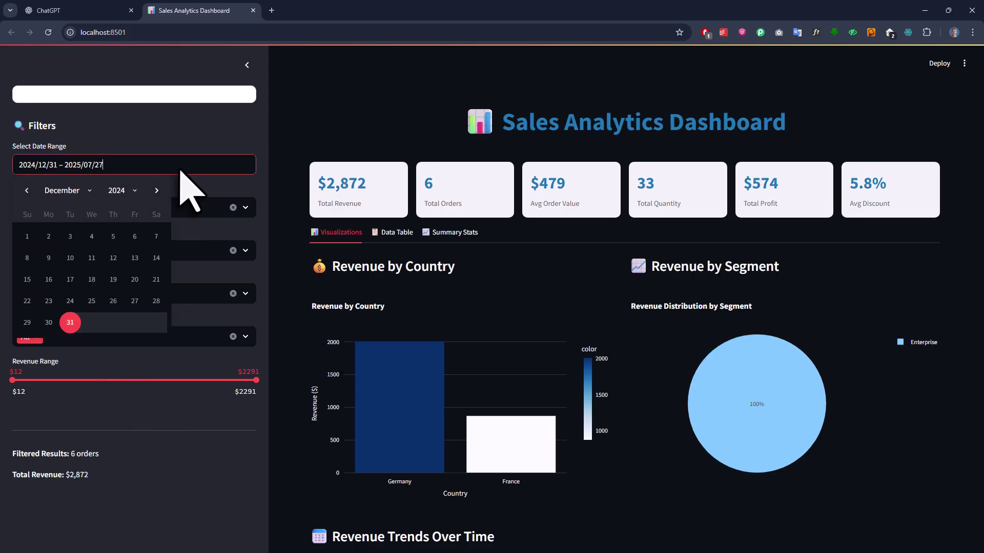
left_click(157, 191)
left_click(194, 186)
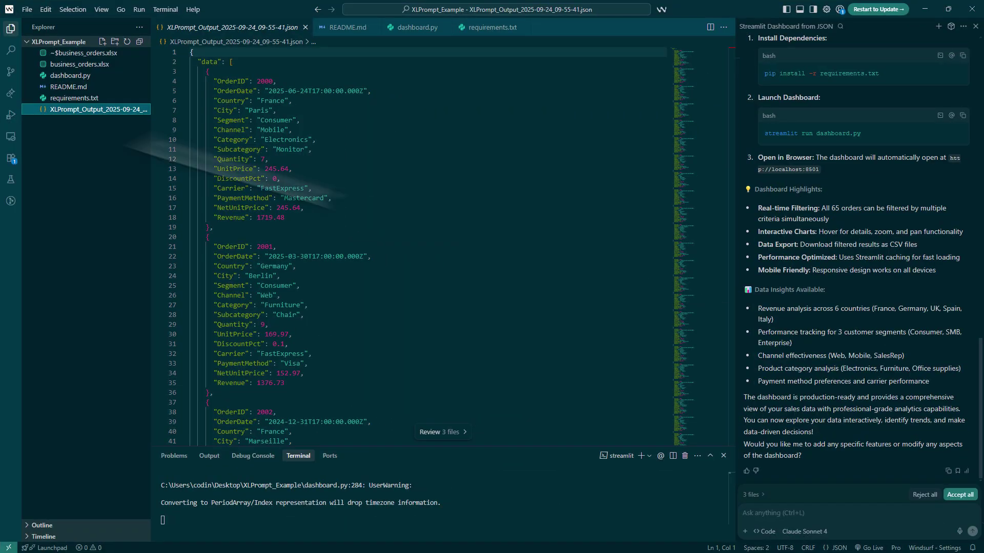
Create a new .gitignore file in the project folder.
left_click(103, 42)
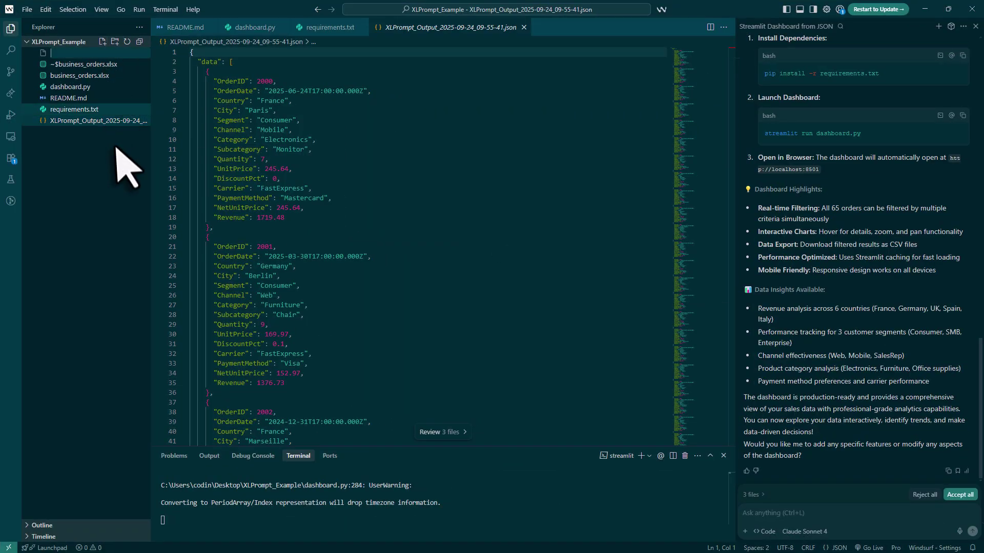
type(".gitignore")
key("Return")
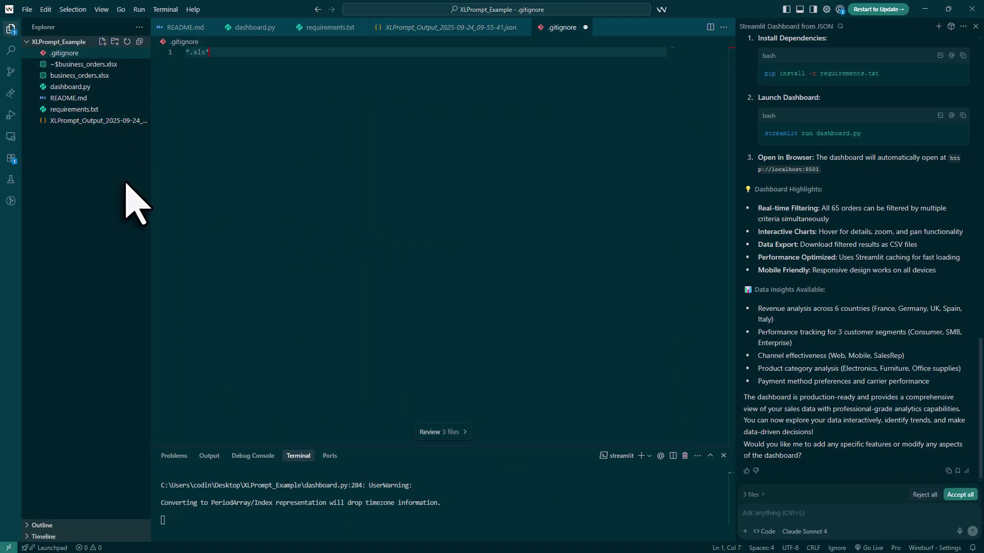
Publish the project to GitHub as a private repository named XLPrompt_Example_Salesdashboard.
left_click(11, 72)
left_click(86, 212)
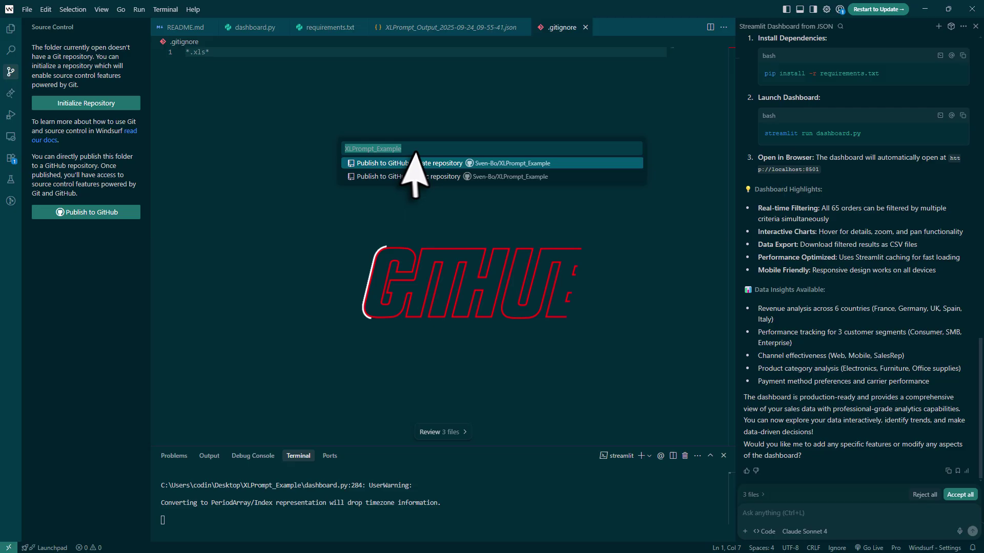
type("_Sales_Dashboard")
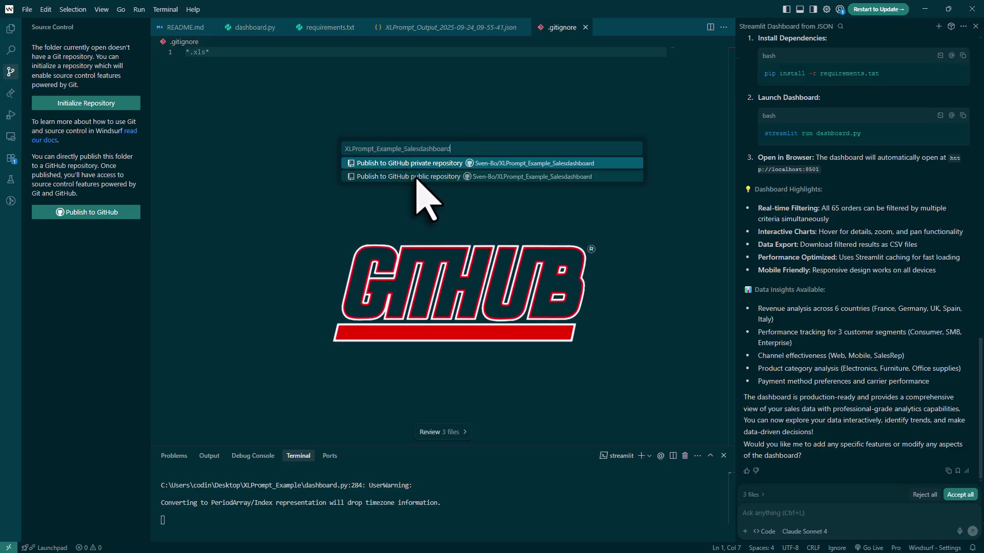
key("Return")
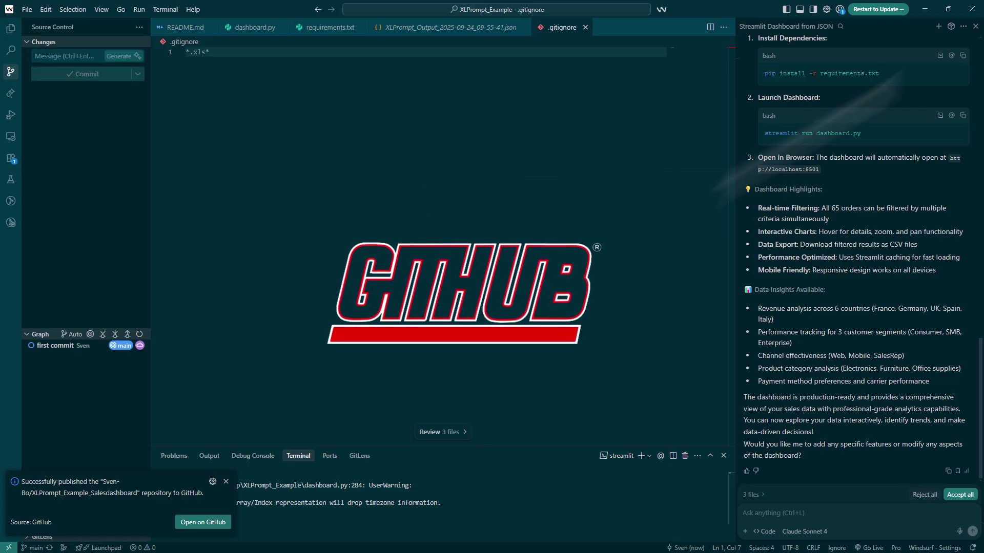
Deploy the dashboard to Streamlit Community Cloud at the URL xlprompt-salesdashboard.
left_click(925, 10)
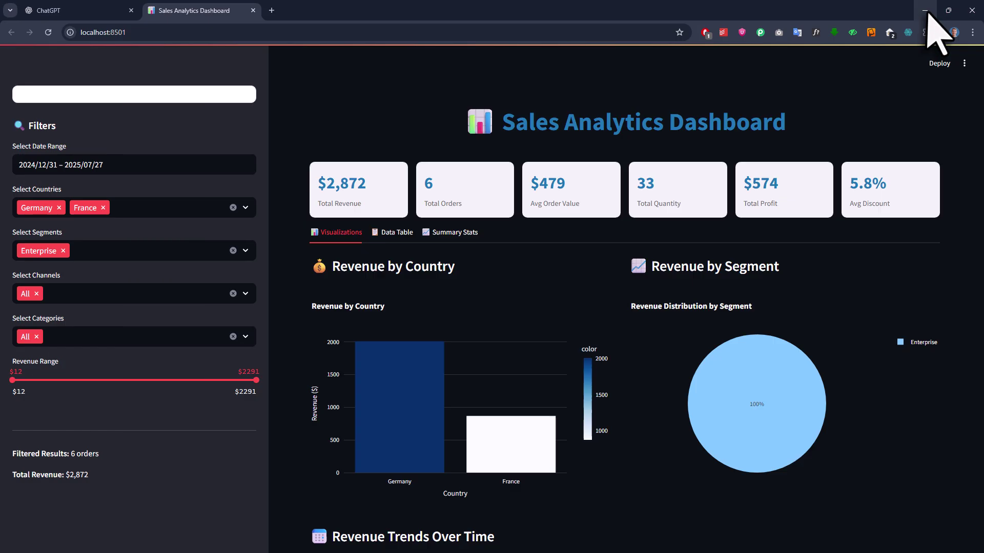
left_click(941, 63)
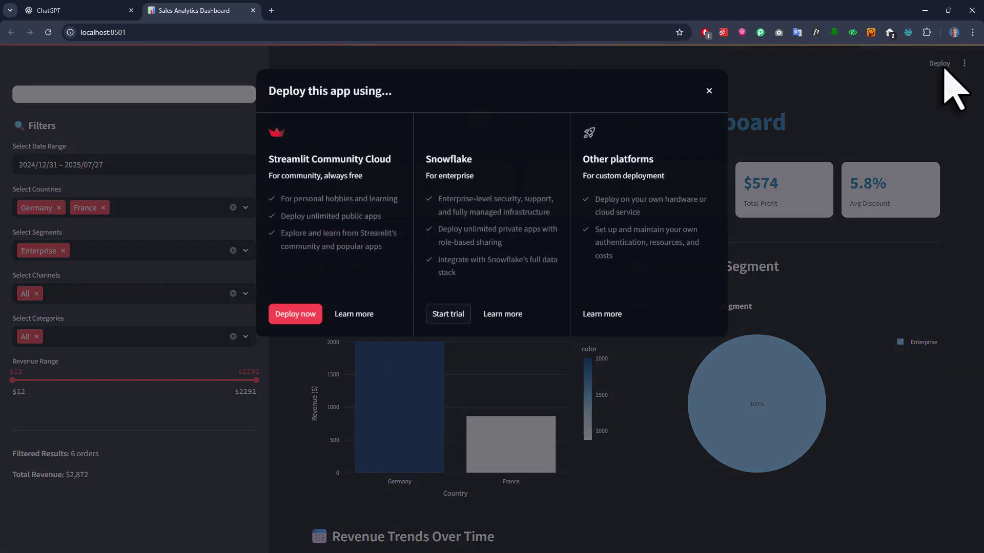
left_click(303, 313)
left_click(420, 375)
type("x")
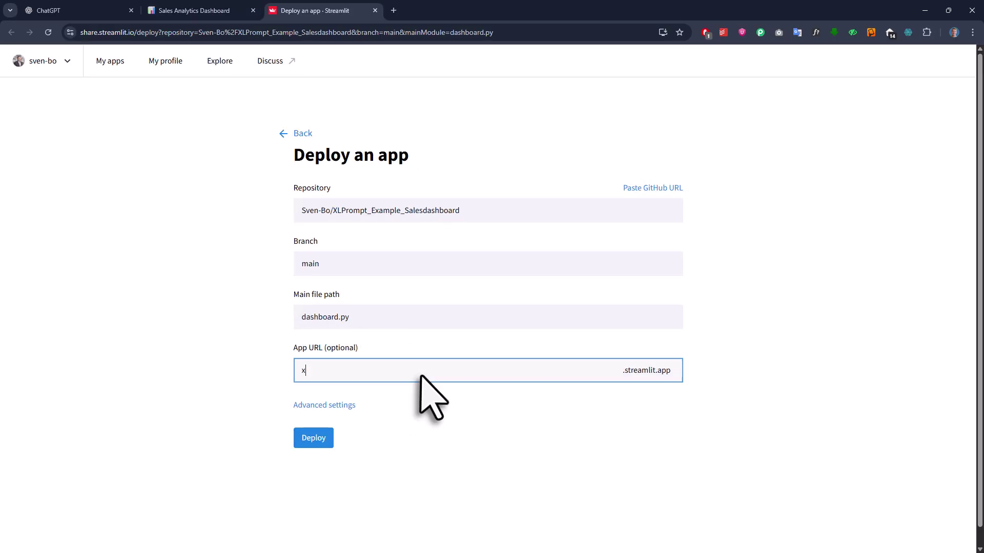
type("lprompt-salesdashboard")
left_click(309, 455)
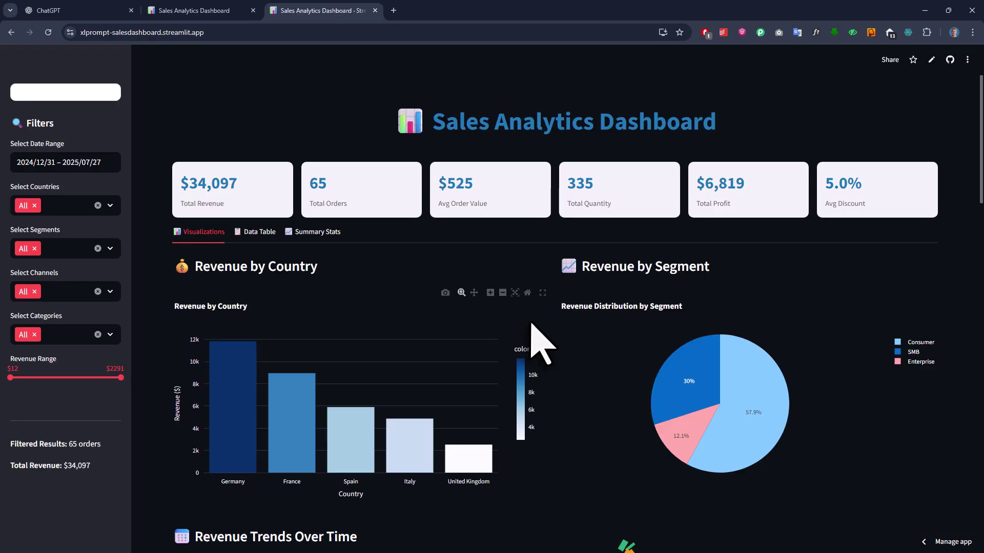
Collapse the filters and show the Data Table without Revenue and Quantity columns, sorted descending.
left_click(117, 60)
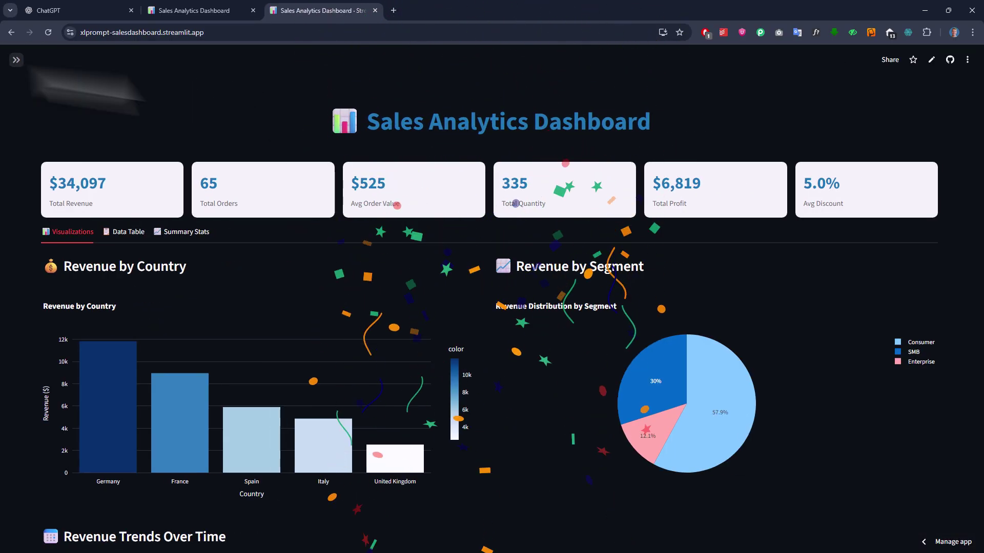
left_click(128, 232)
scroll(661, 354, "down", 4)
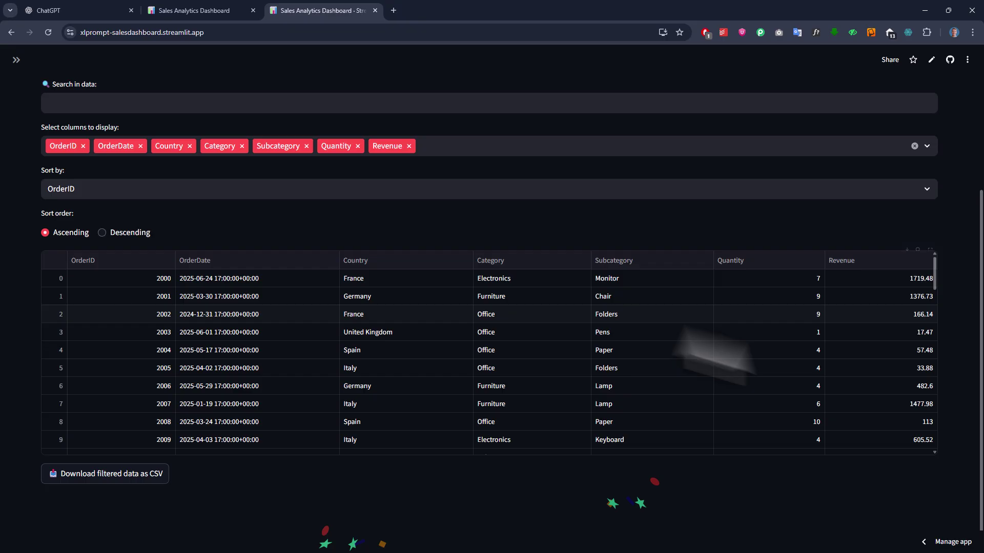
scroll(780, 392, "up", 2)
left_click(409, 240)
left_click(358, 240)
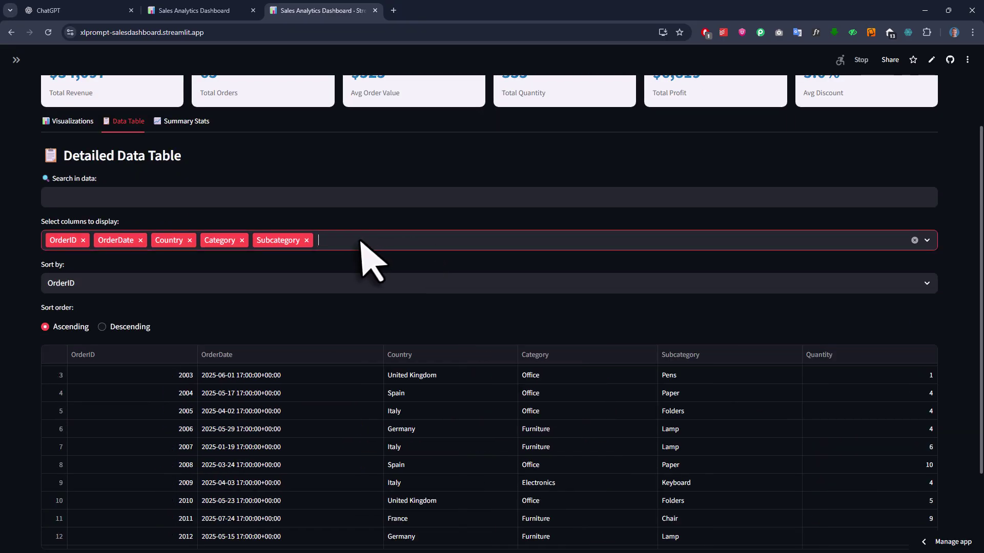
left_click(111, 327)
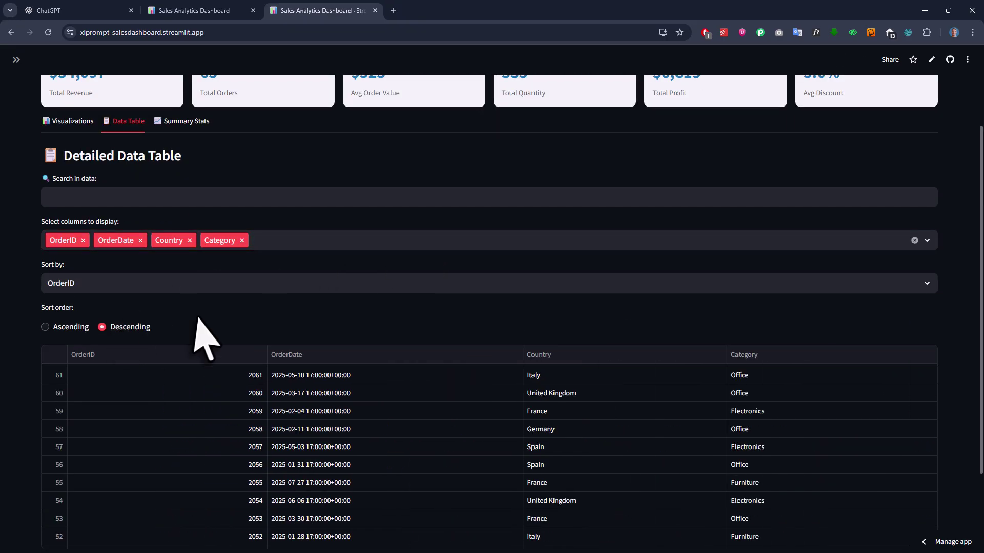
View the Summary Stats tab of the live dashboard.
scroll(195, 246, "up", 1)
left_click(196, 173)
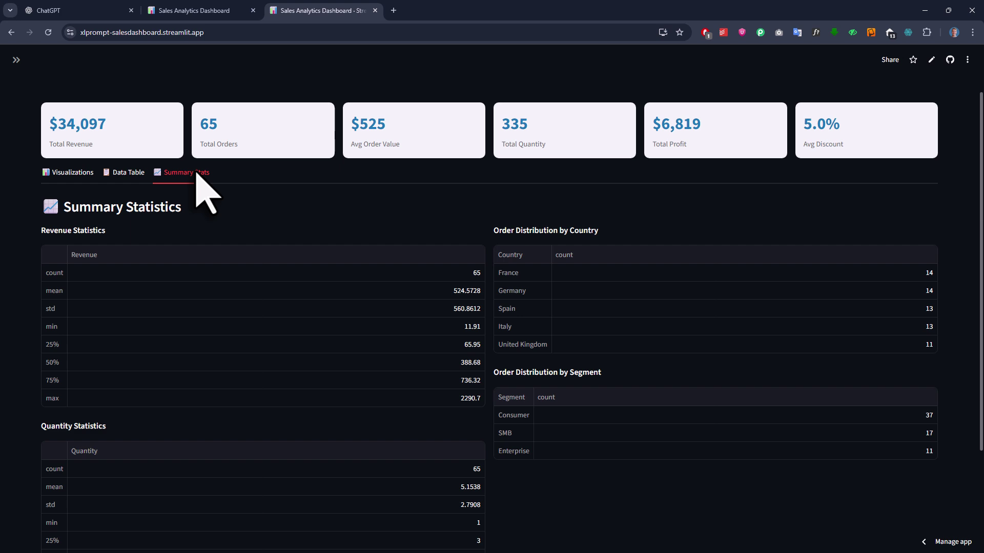
scroll(920, 391, "up", 1)
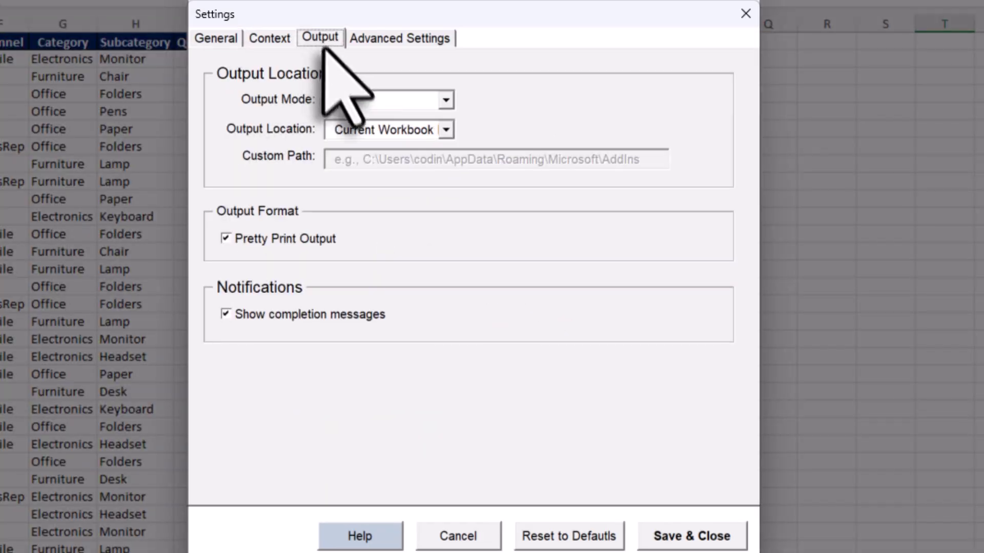
Set XLPrompt Output Mode to Clipboard and enable Include AI Prompt and Include Context.
left_click(447, 101)
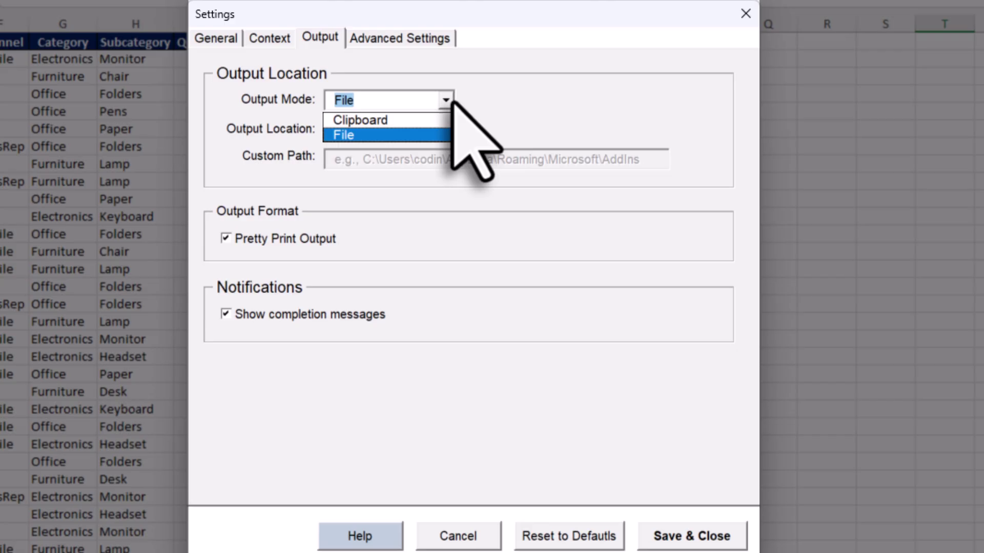
left_click(413, 121)
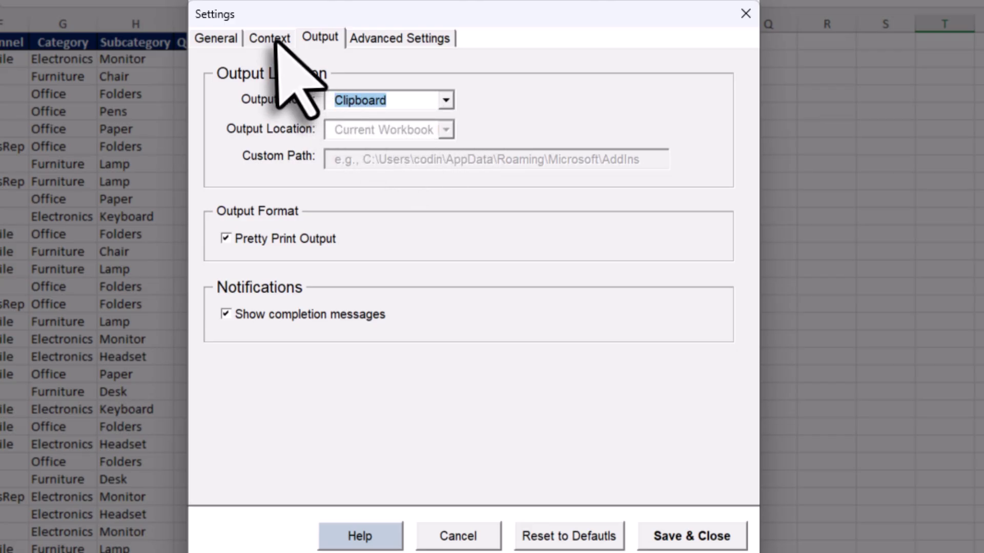
left_click(274, 39)
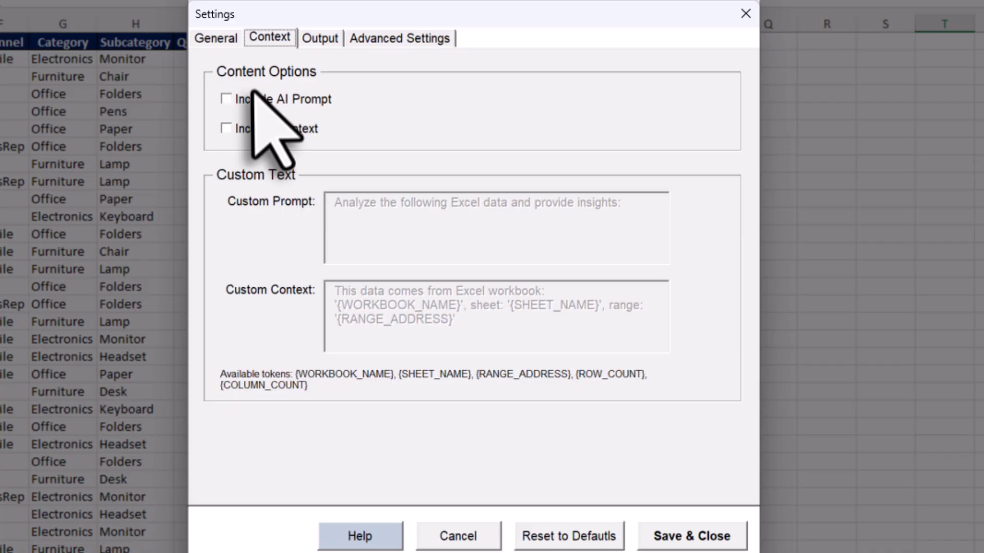
left_click(251, 100)
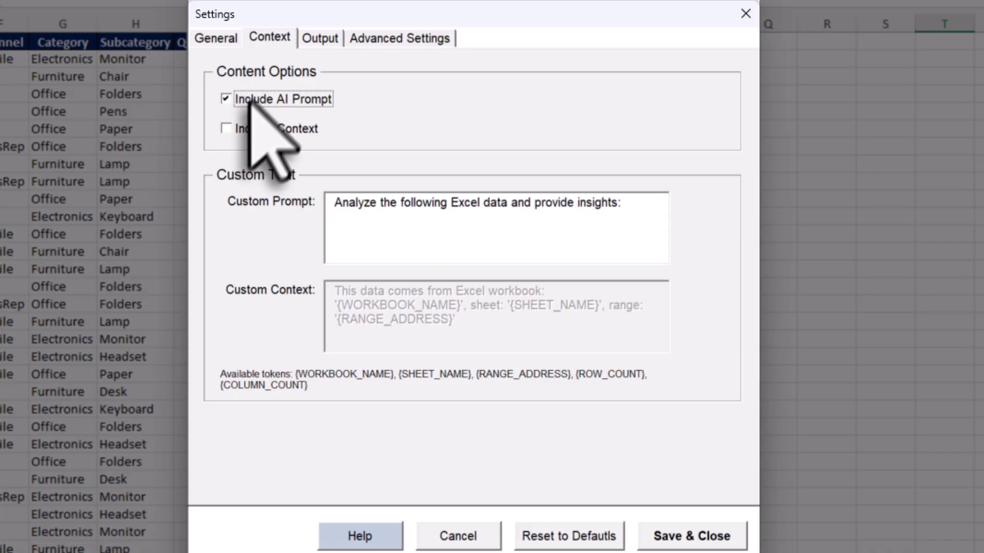
left_click(247, 135)
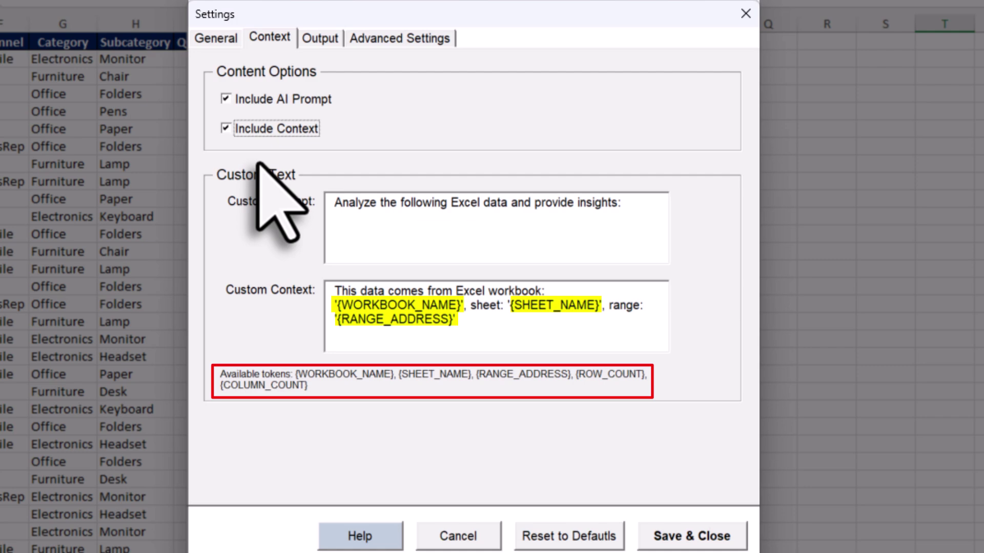
left_click(214, 38)
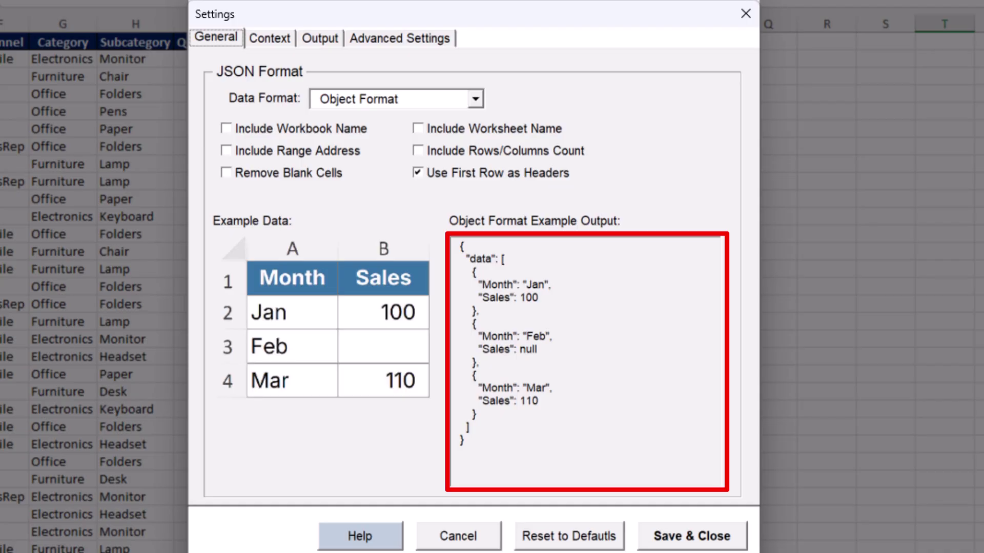
Include workbook name, worksheet name, range address and row/column counts, and remove blank cells.
left_click(259, 134)
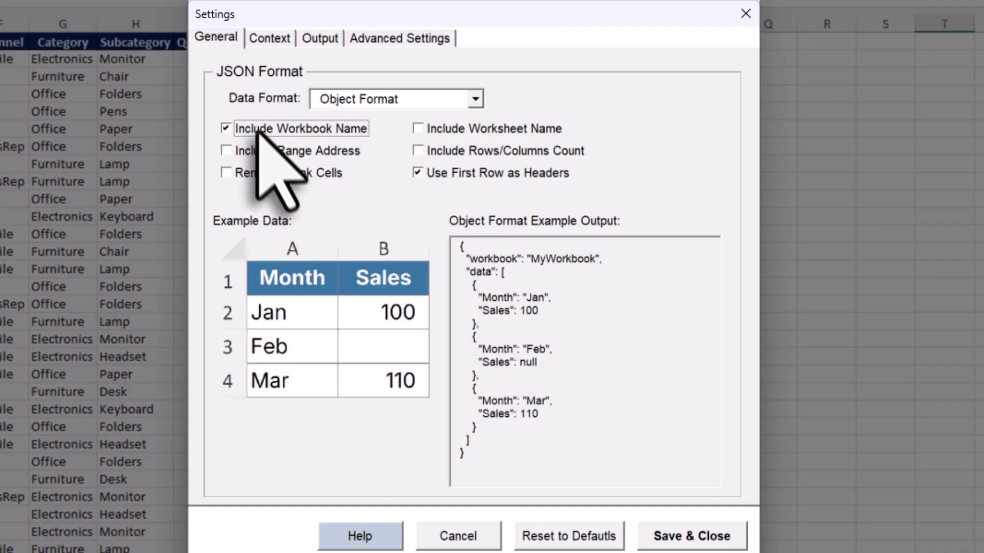
left_click(274, 151)
left_click(456, 129)
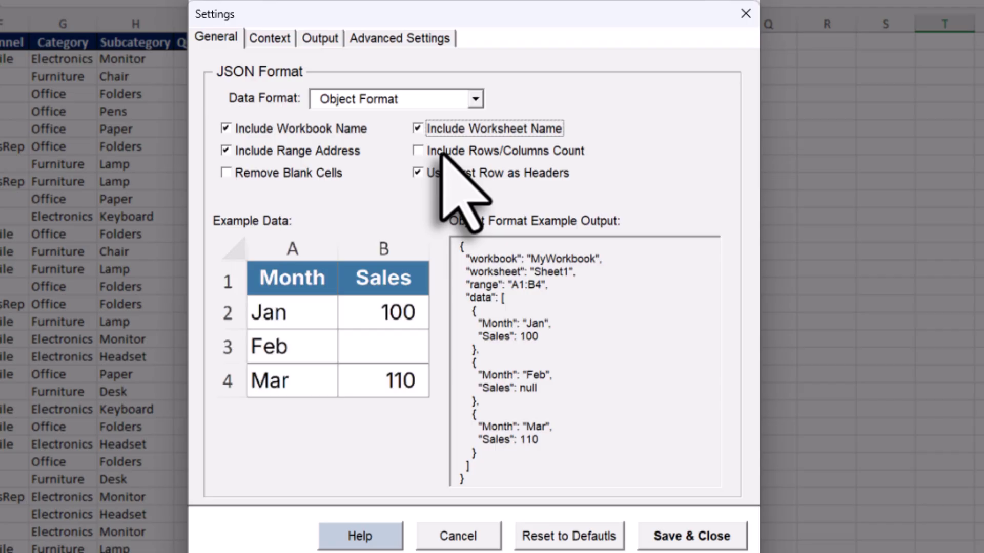
left_click(444, 156)
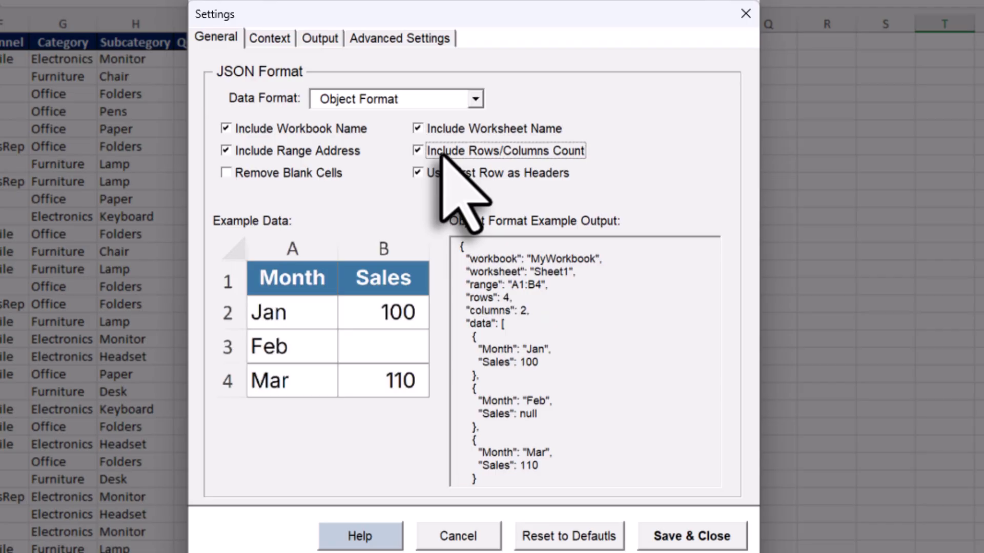
left_click(313, 174)
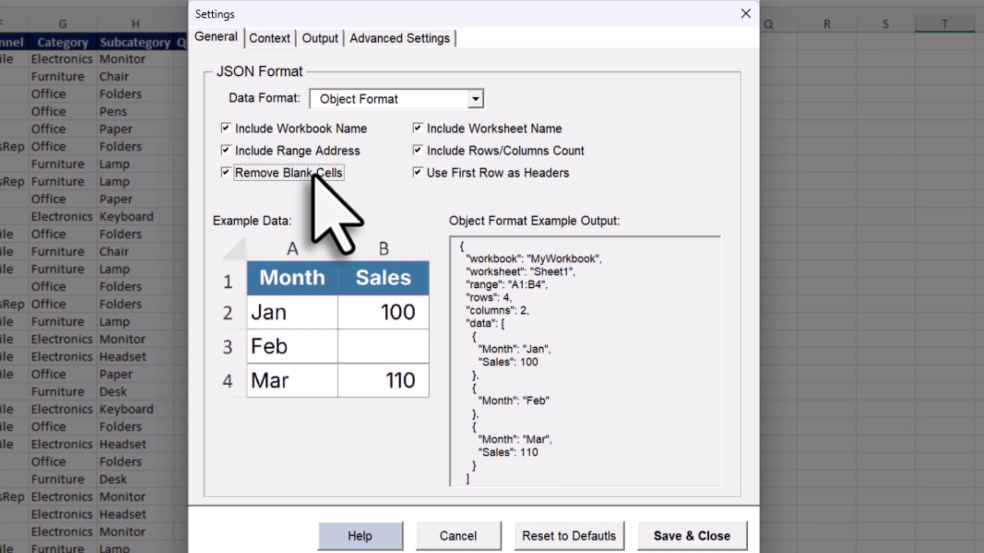
Preview Array, Table and Cell formats, return to Object Format, and save the settings.
left_click(476, 100)
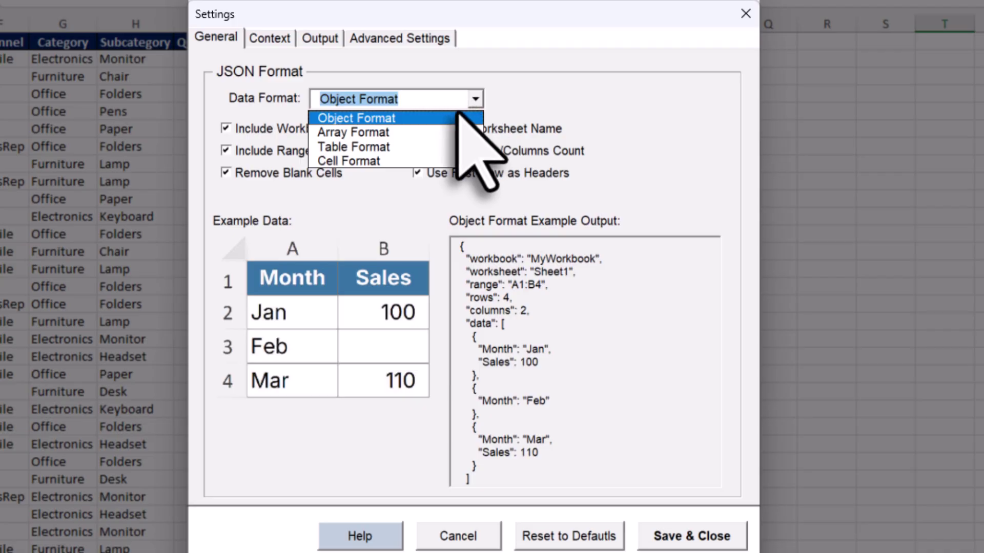
left_click(447, 132)
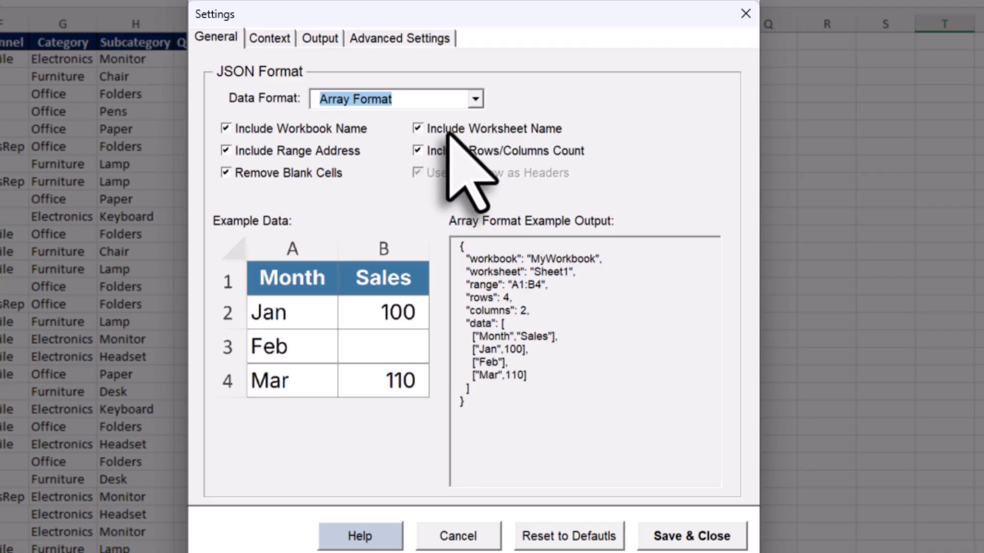
left_click(469, 100)
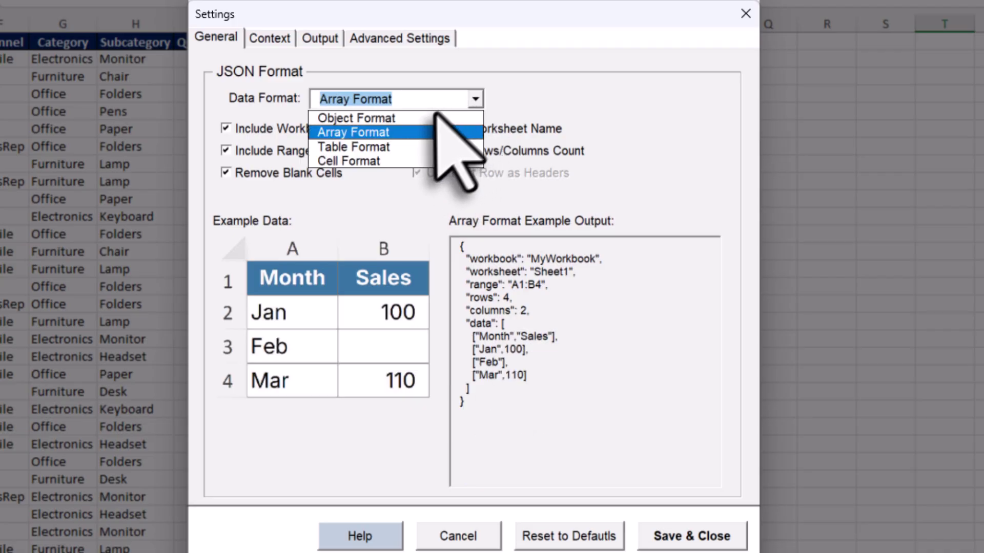
left_click(426, 145)
left_click(474, 100)
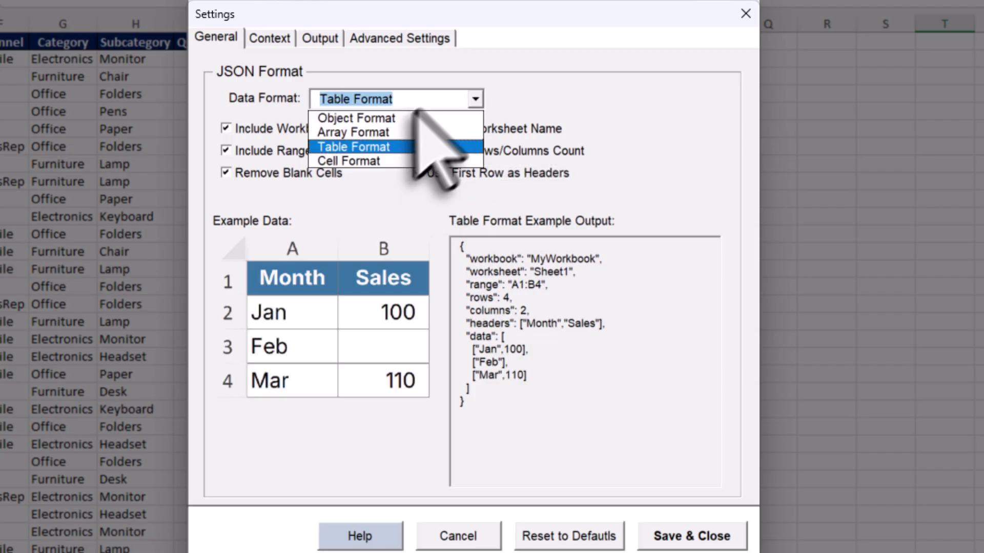
left_click(385, 159)
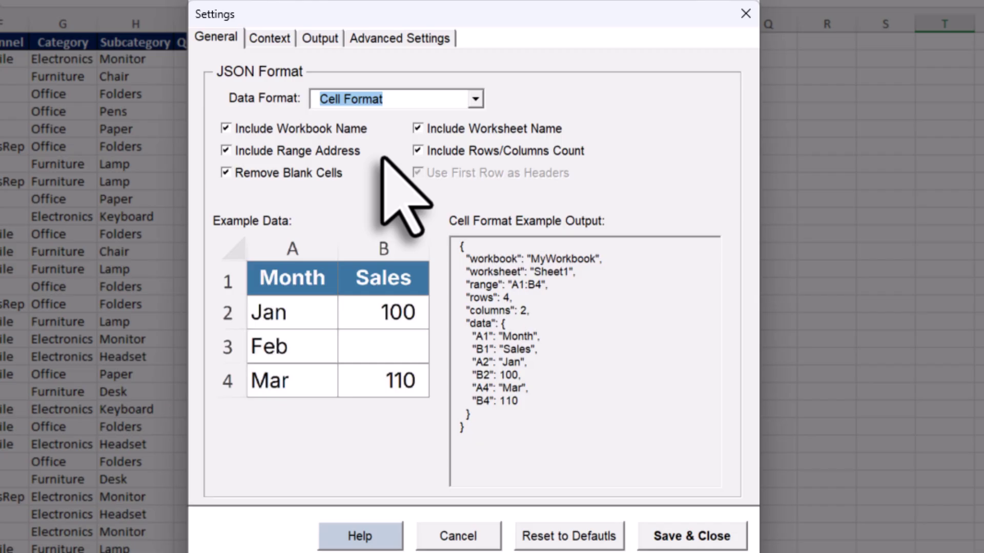
left_click(476, 100)
left_click(454, 118)
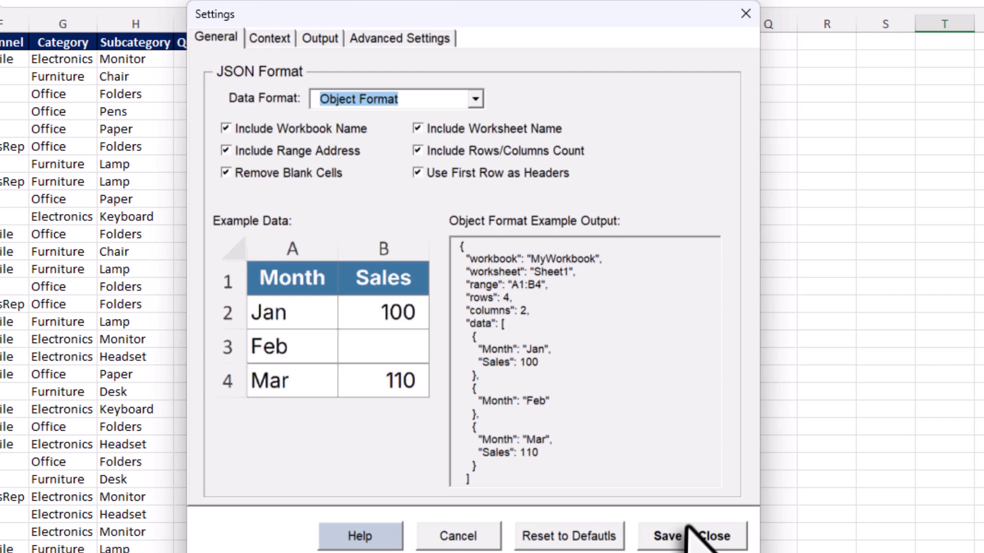
left_click(688, 528)
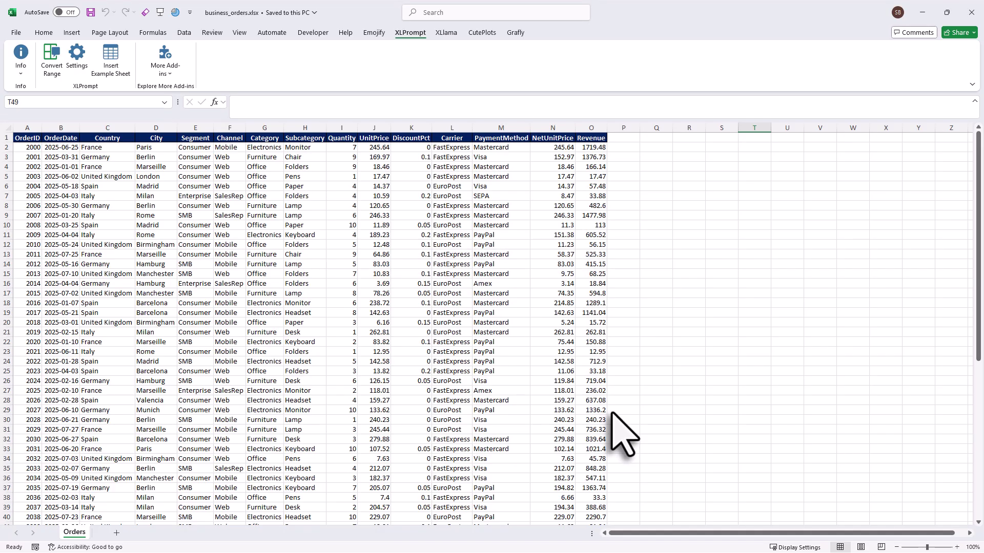
Insert the XLPrompt_Example sheet and convert its B3:E39 sales table to JSON on the clipboard.
left_click(114, 64)
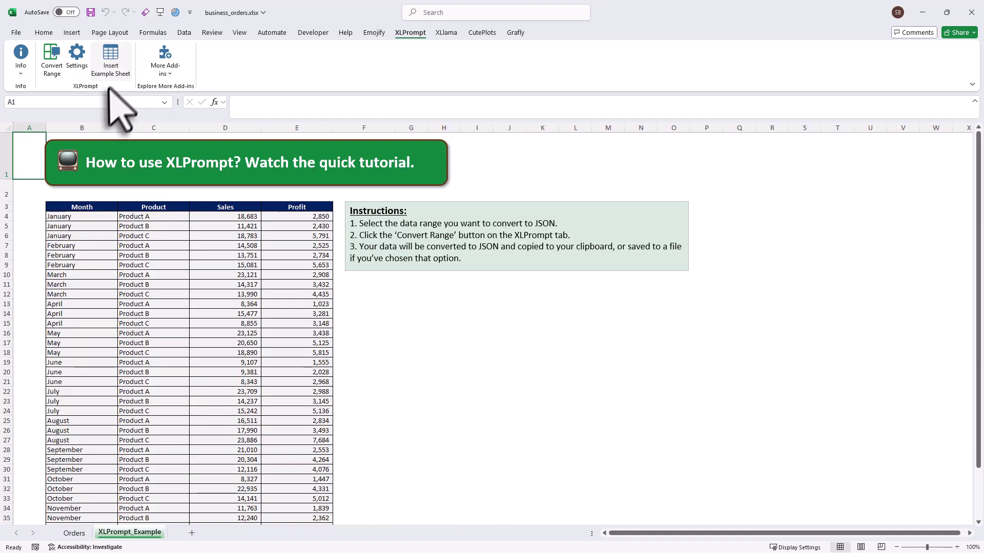
left_click(53, 62)
left_click_drag(65, 207, 284, 206)
key("ctrl+shift+Down")
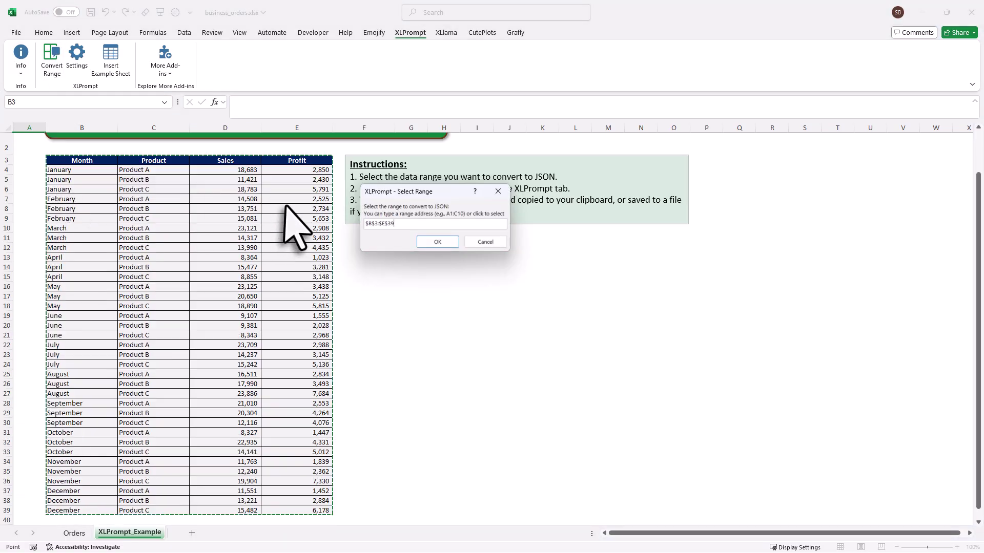
left_click(437, 242)
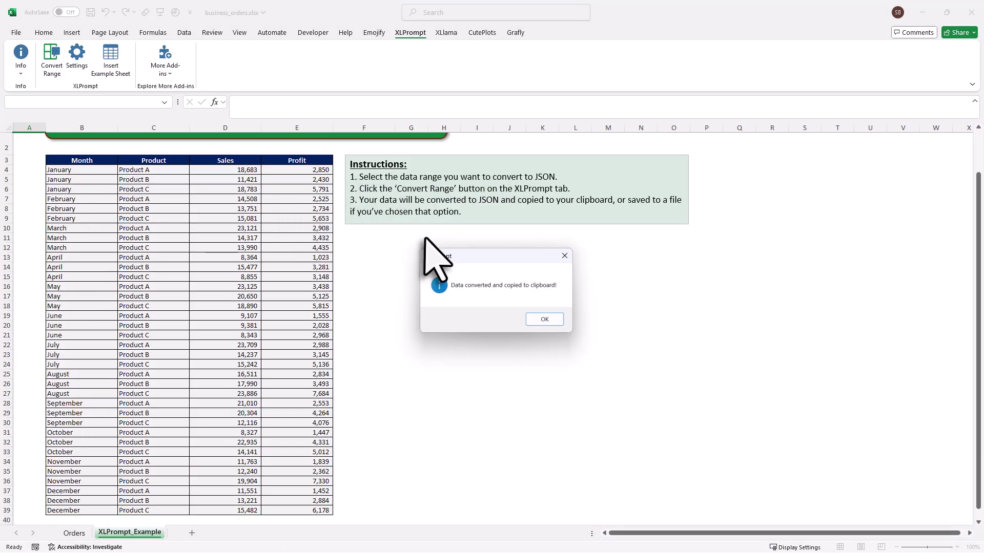
left_click(538, 319)
Paste the JSON output into a blank Notepad++ document and scroll back to line 1.
key("alt+Tab")
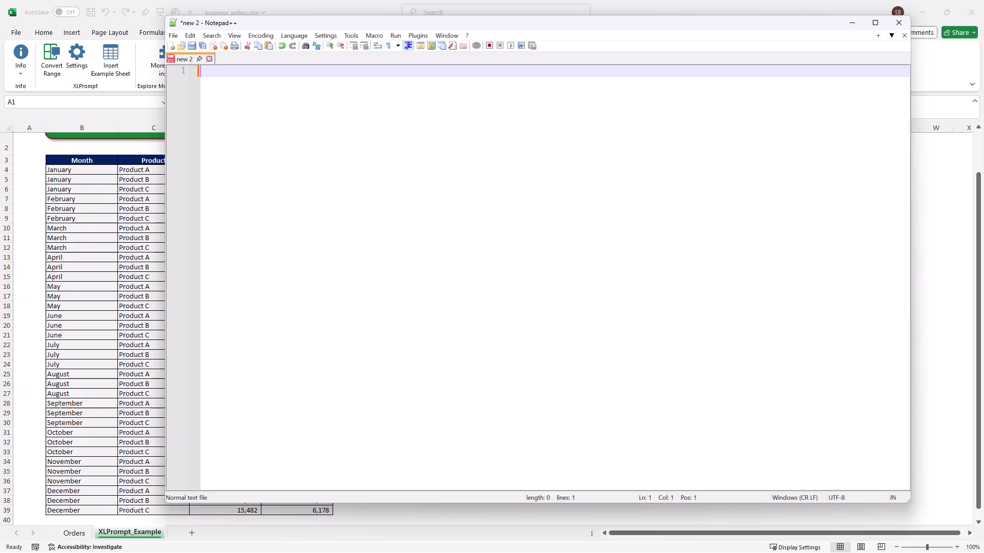
key("ctrl+v")
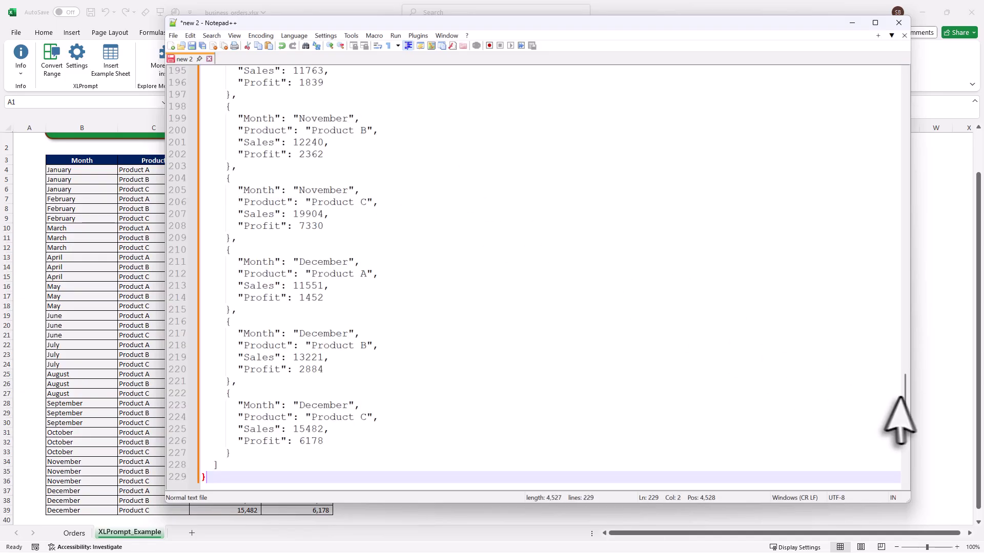
scroll(897, 390, "up", 1)
left_click_drag(895, 364, 912, 94)
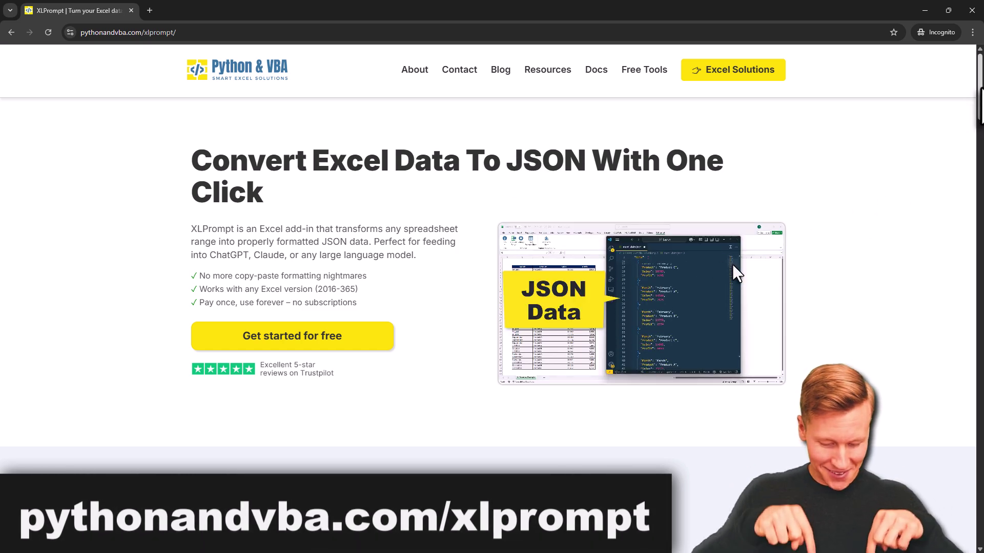
Scroll the XLPrompt product page, open the Getting Started docs, and play the Windows setup video.
scroll(492, 318, "down", 5)
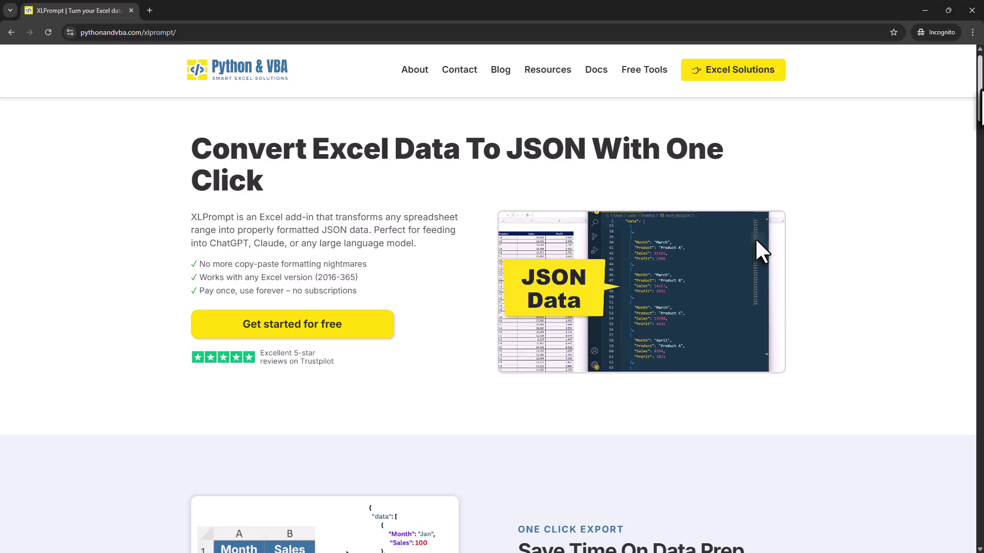
scroll(492, 317, "down", 9)
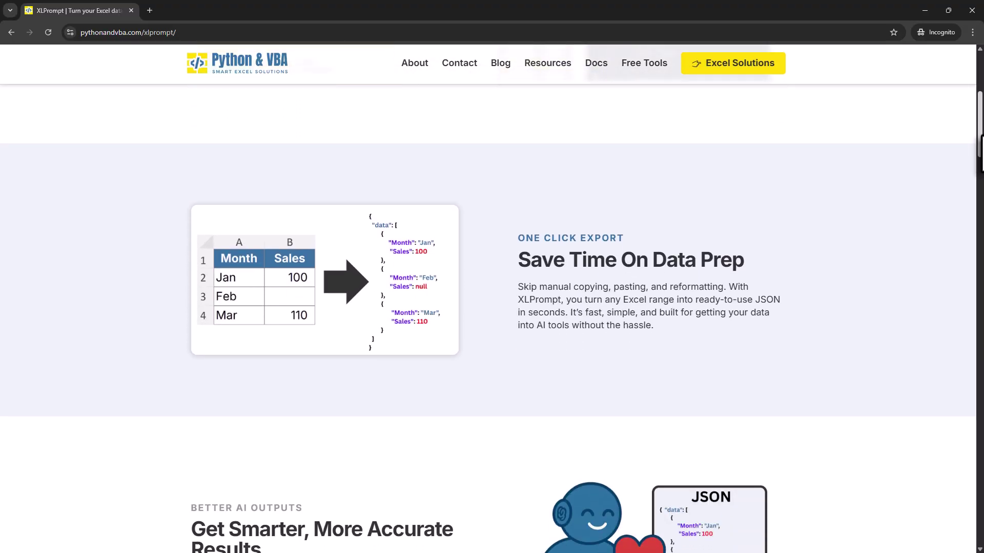
scroll(492, 318, "down", 9)
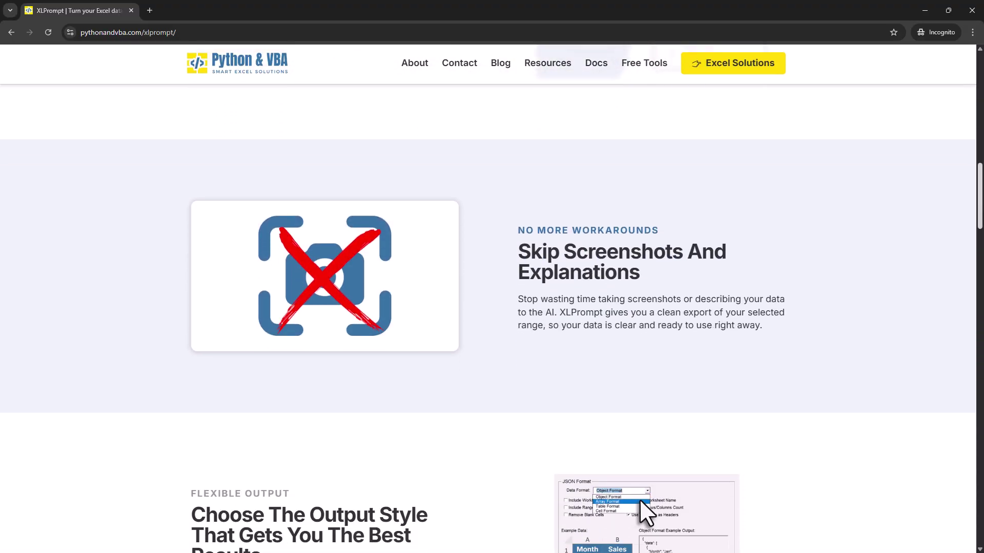
scroll(492, 318, "down", 5)
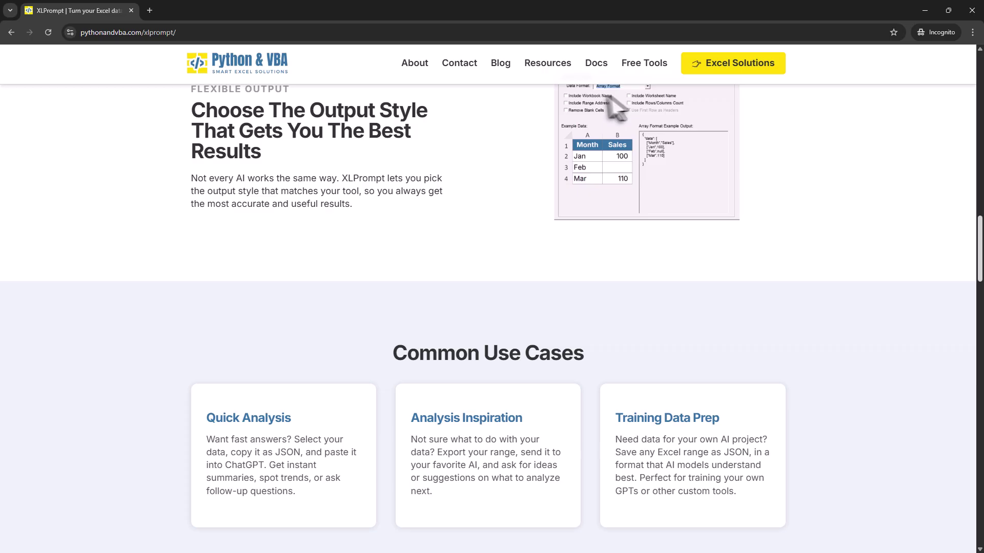
scroll(492, 318, "down", 2)
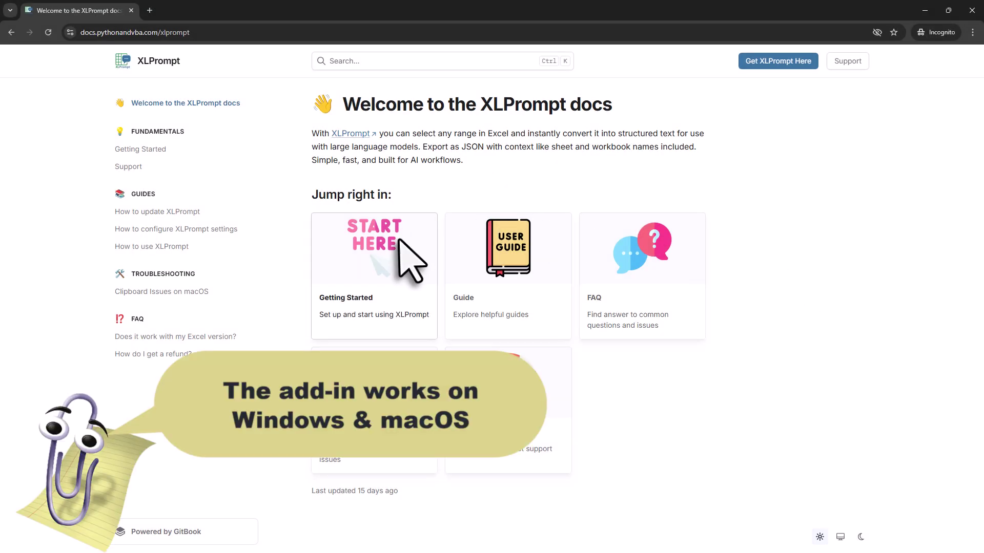
left_click(398, 241)
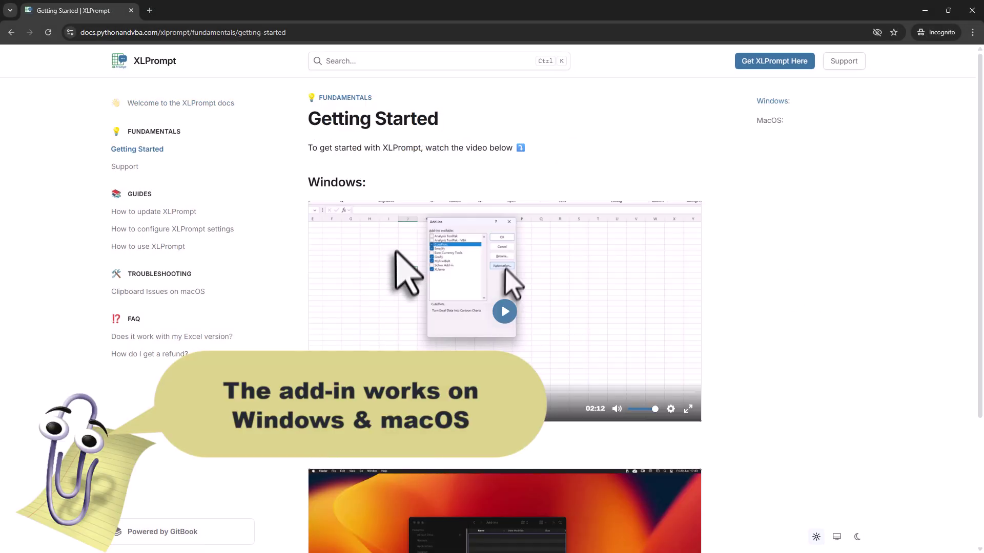
left_click(508, 313)
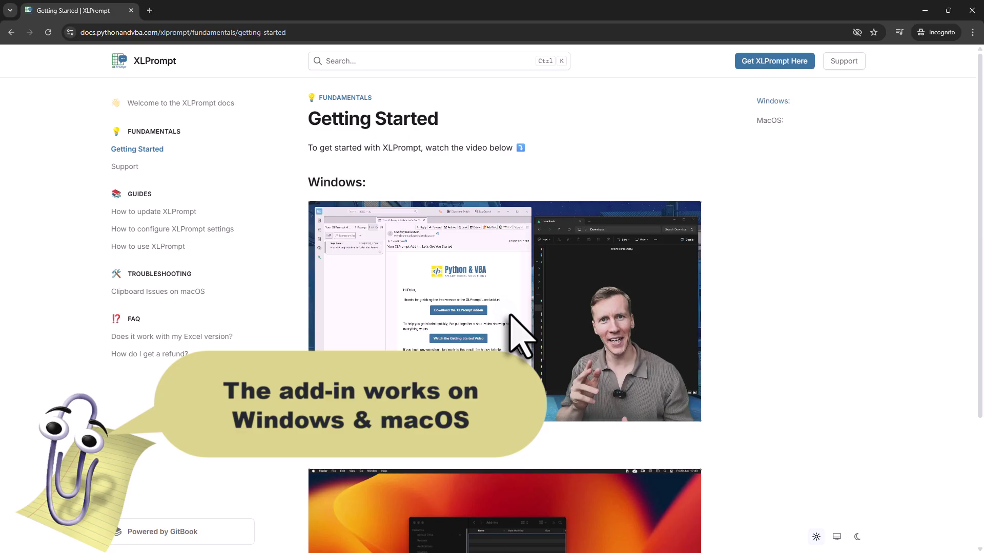